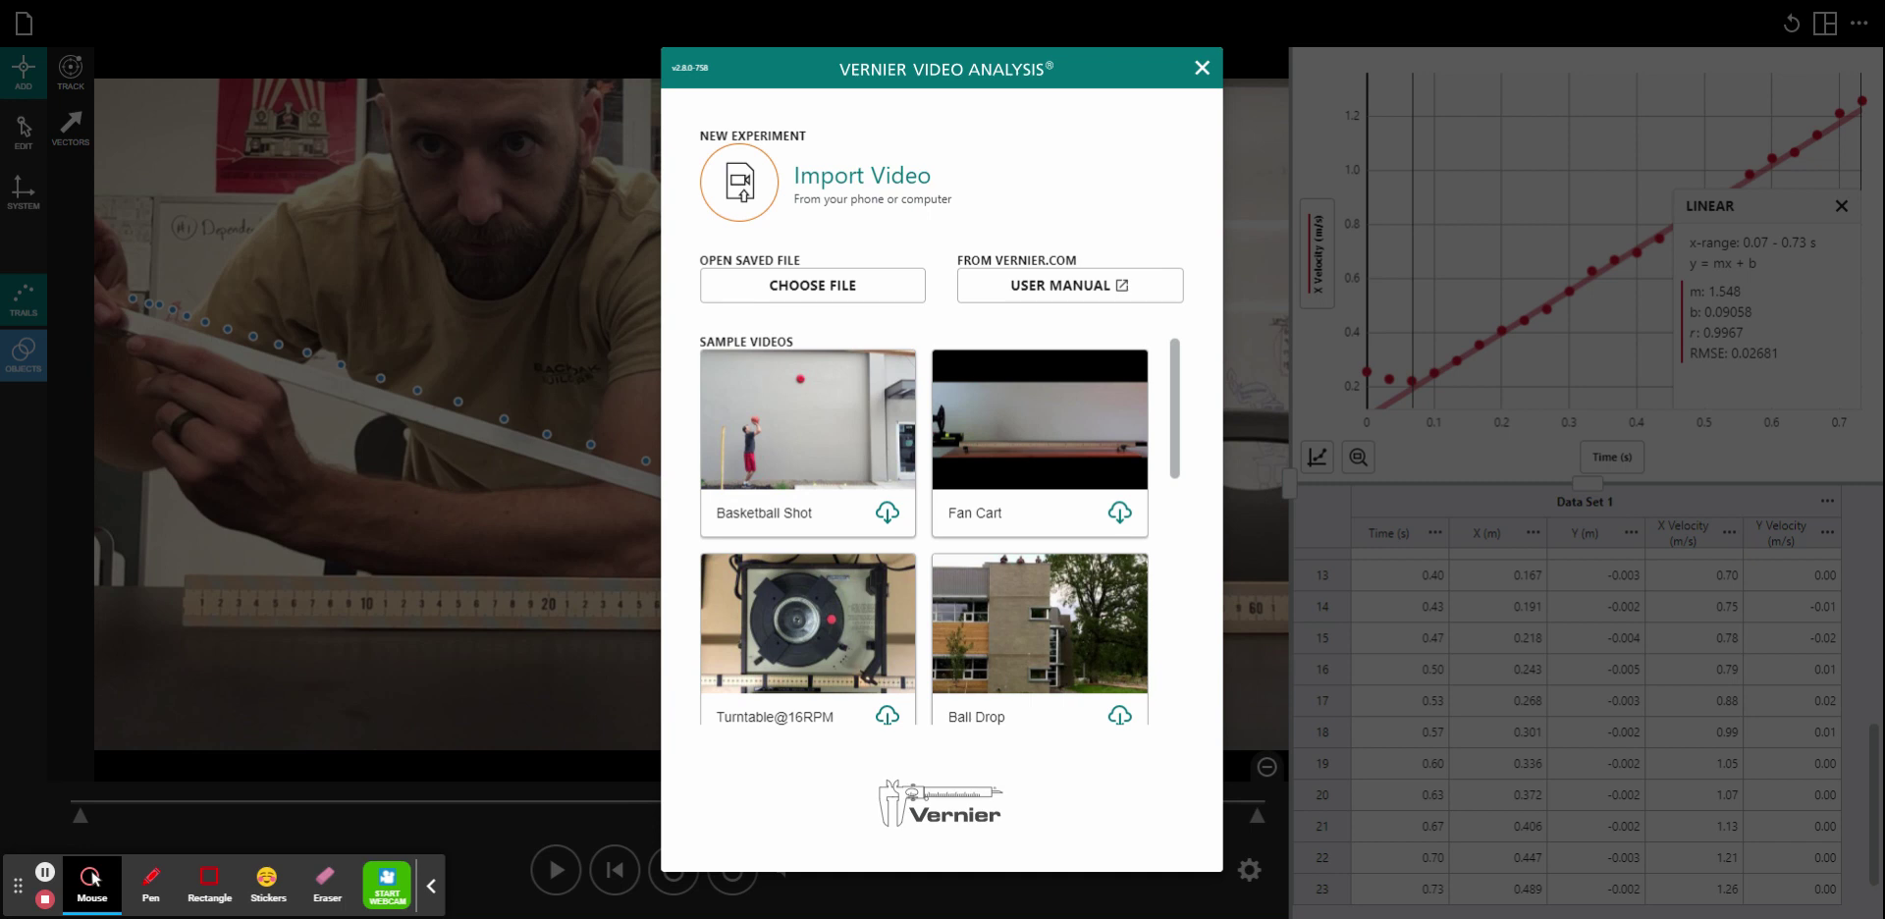
Import the marble-ramp video into a new analysis.
left_click(751, 204)
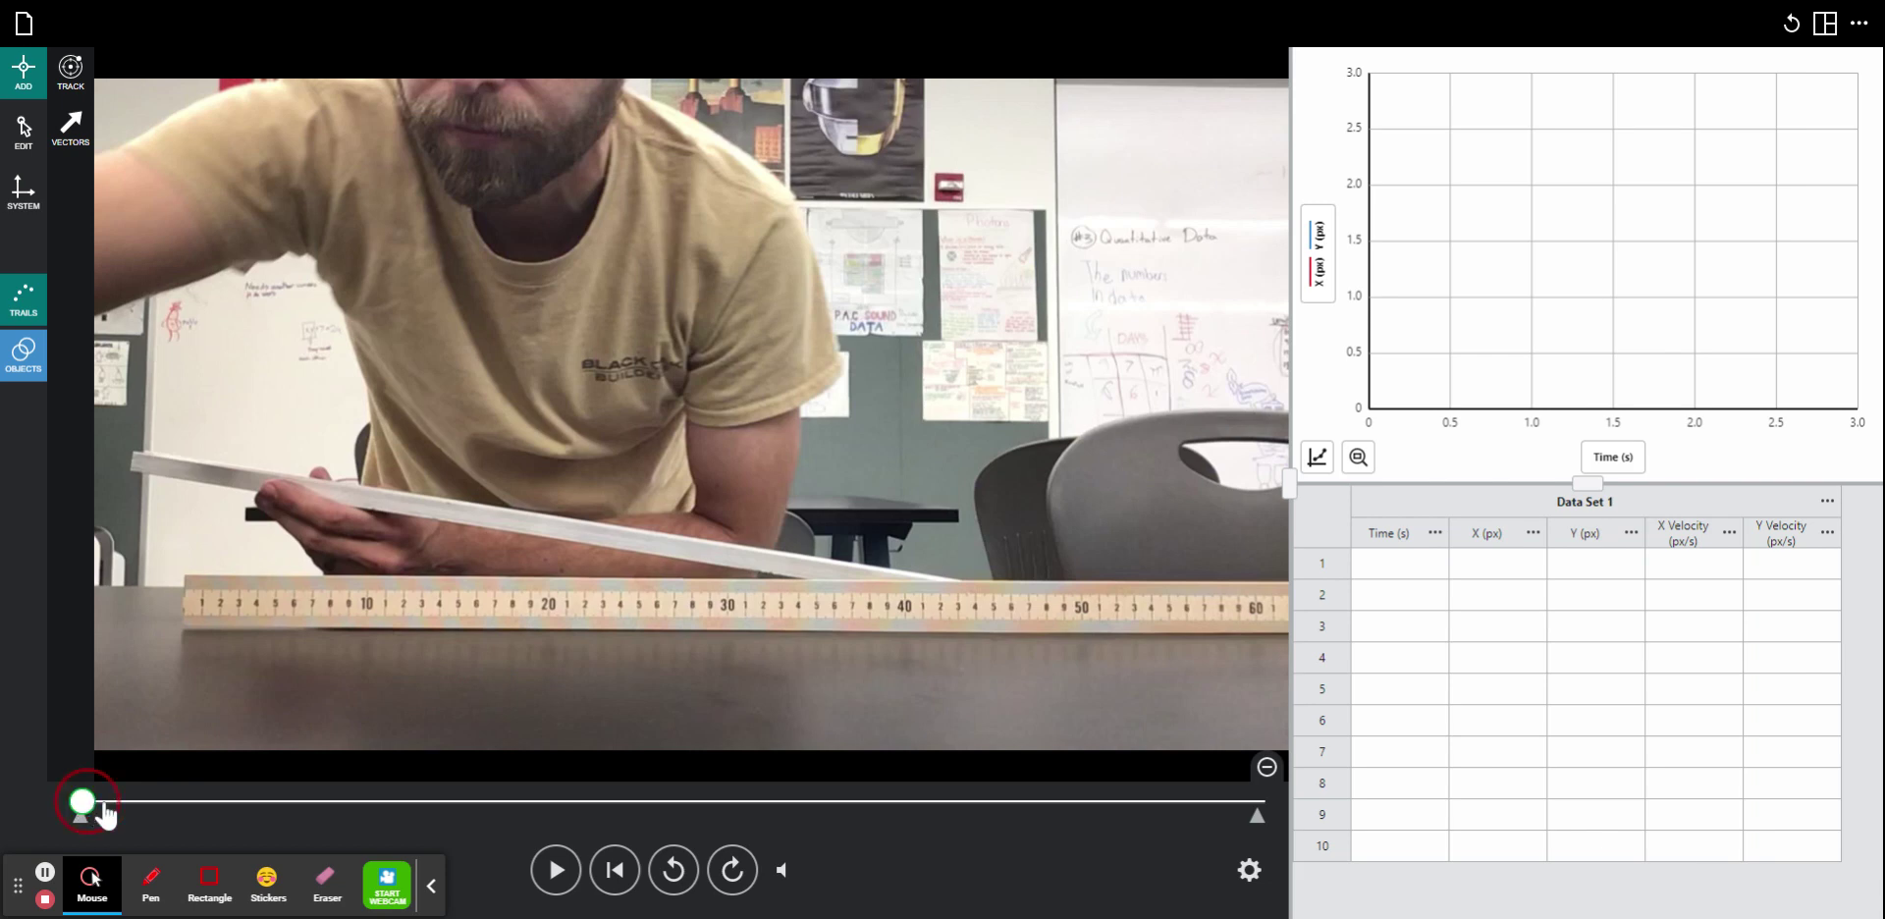
Advance the video to the frame where the ramp is raised, just before release.
left_click_drag(82, 801, 738, 819)
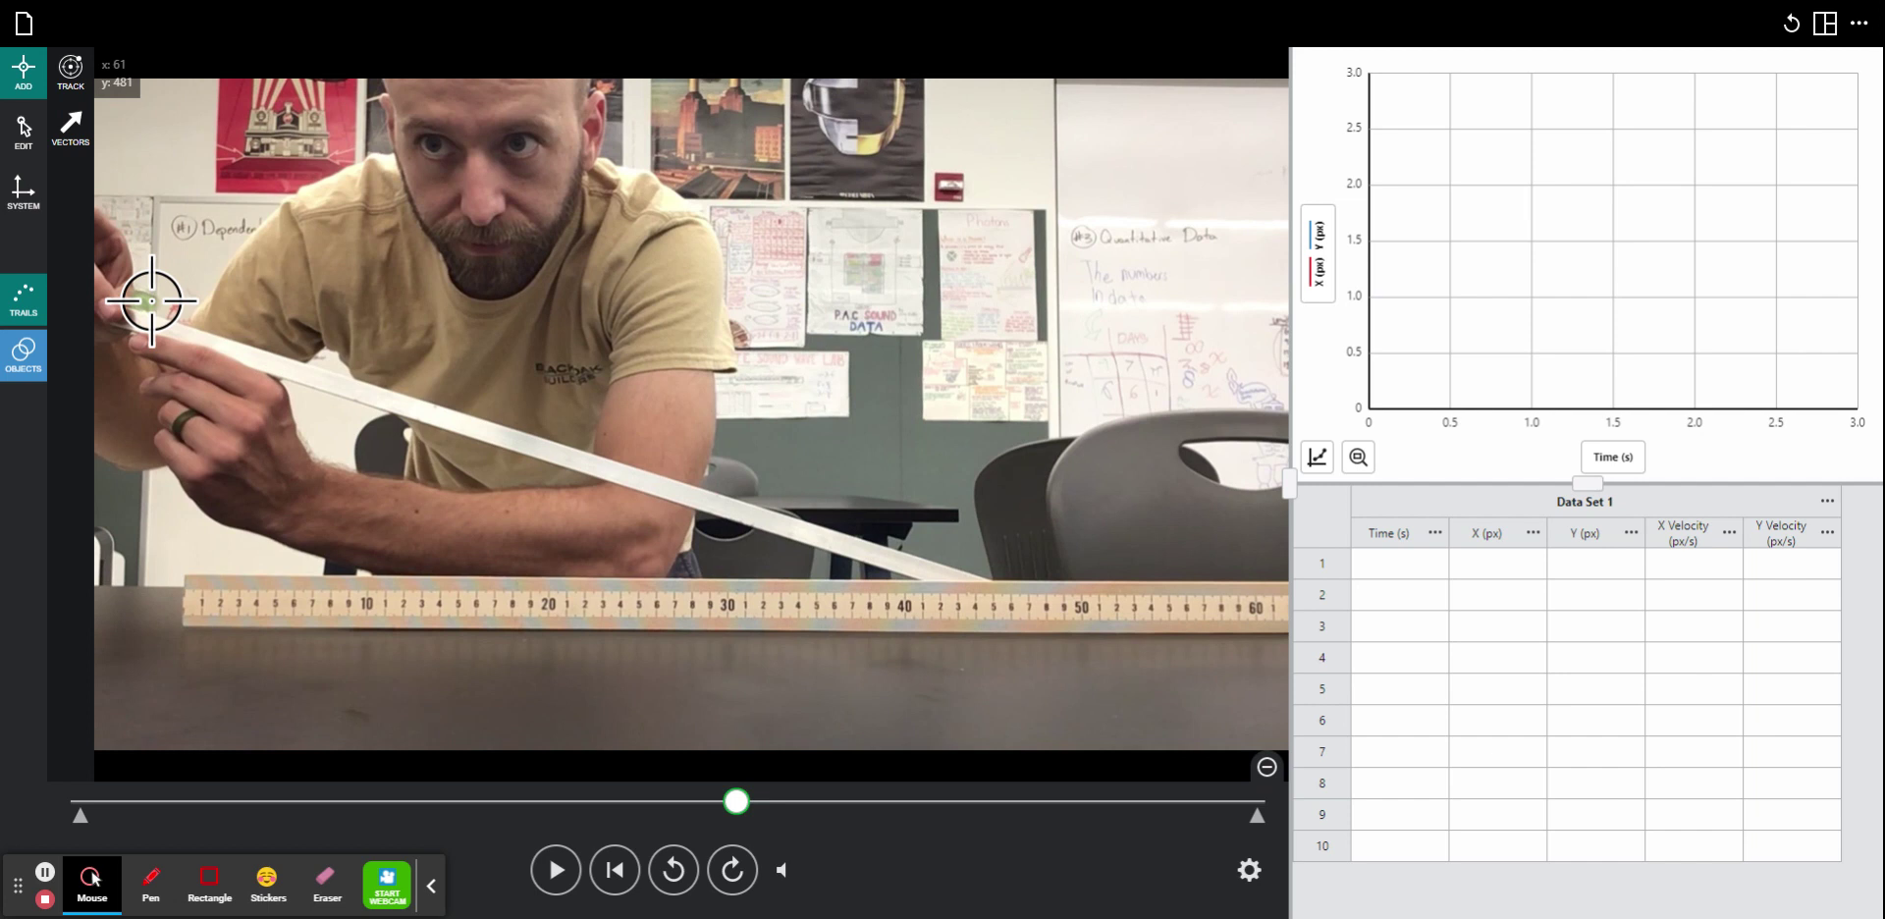
Stretch the scale line from the meter stick's 0 to 60 mark and set it to 0.60 m.
left_click(27, 206)
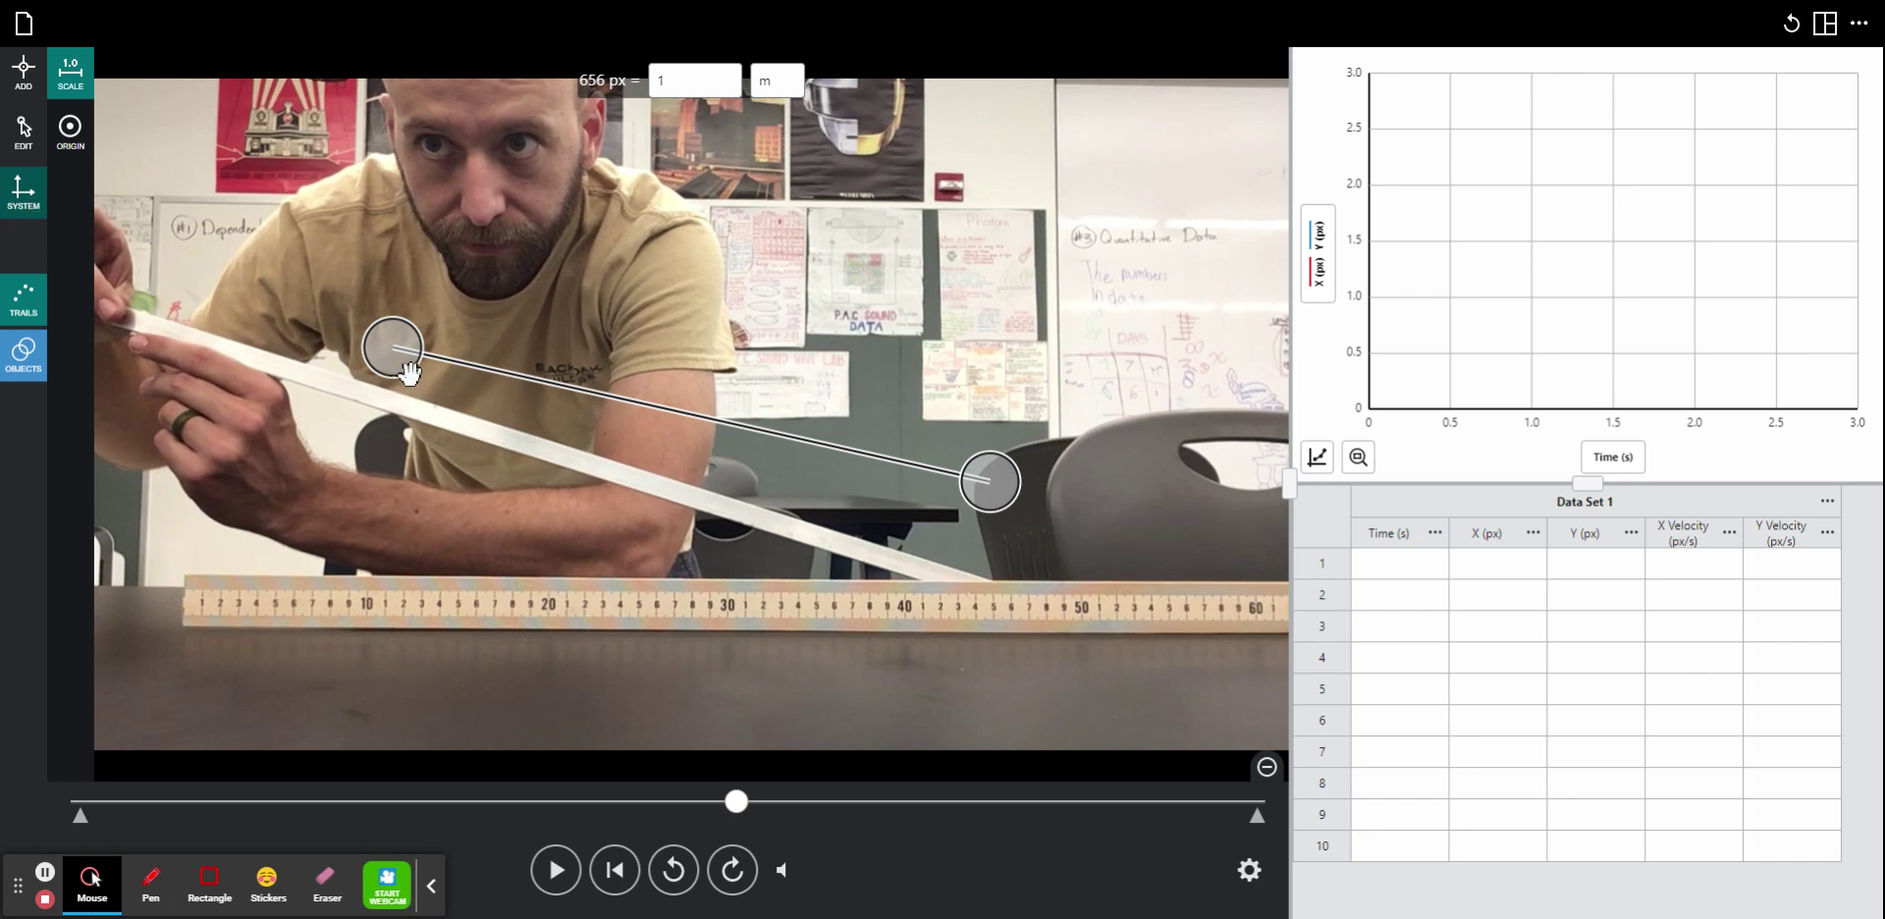
left_click_drag(393, 363, 365, 451)
left_click_drag(305, 513, 193, 610)
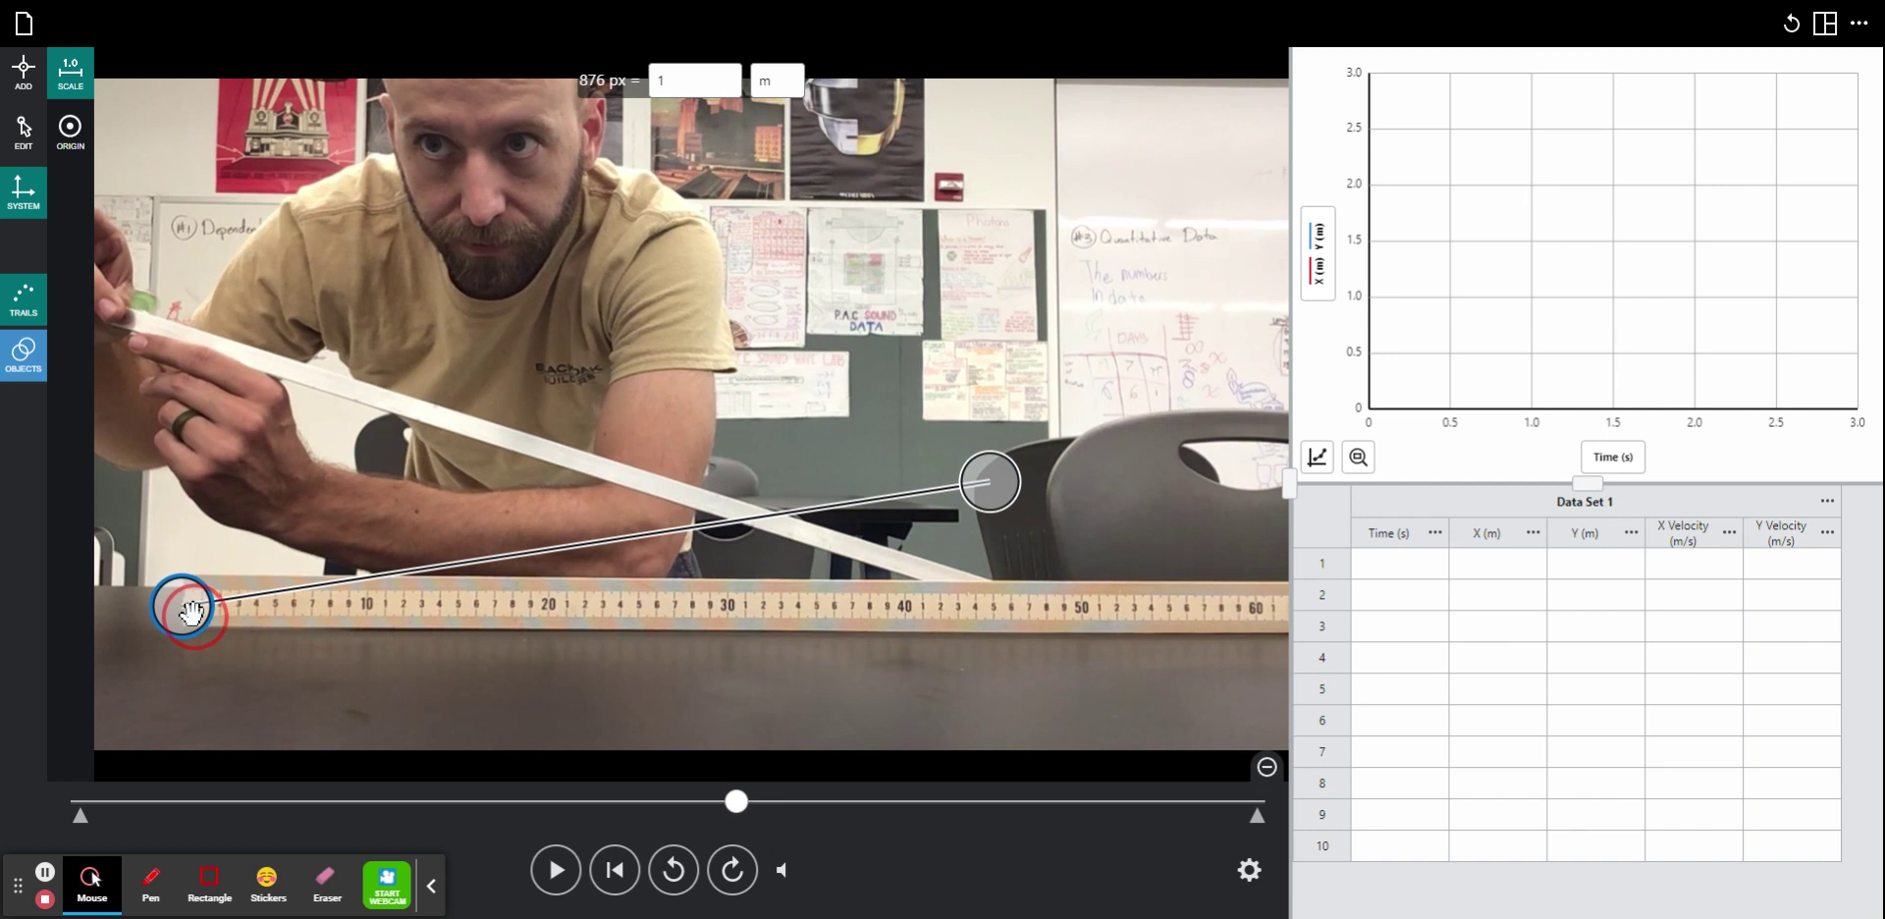
left_click_drag(1021, 517, 1254, 625)
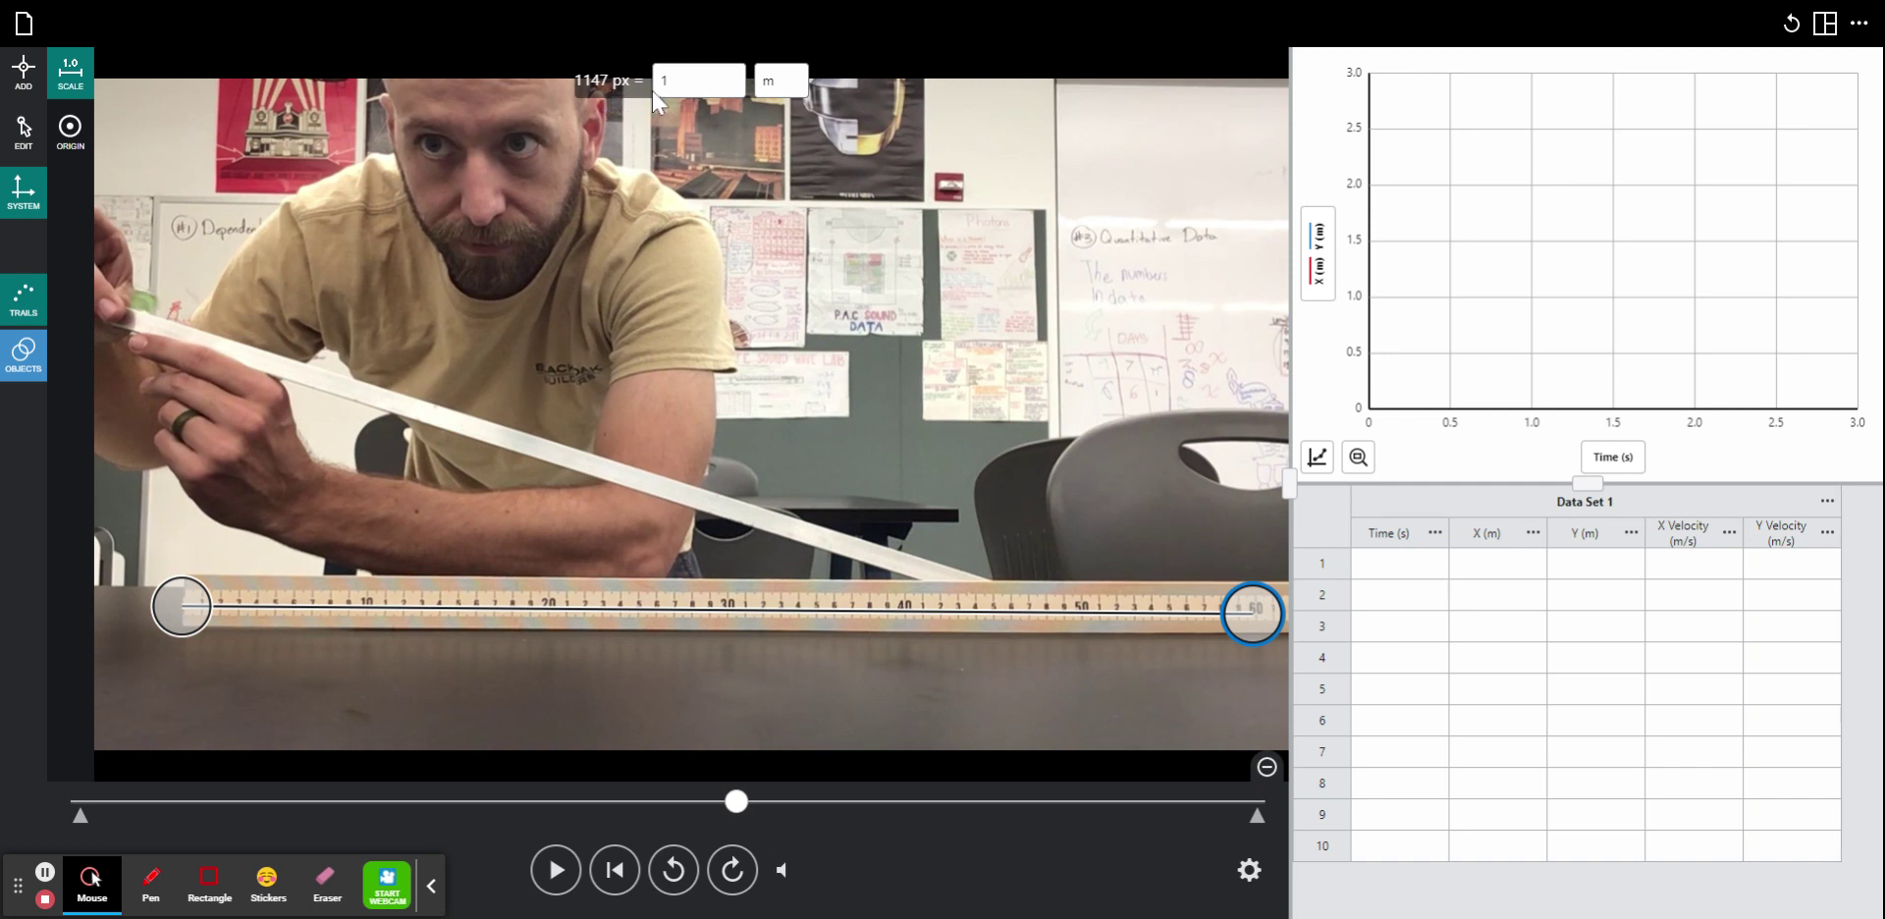
left_click(713, 94)
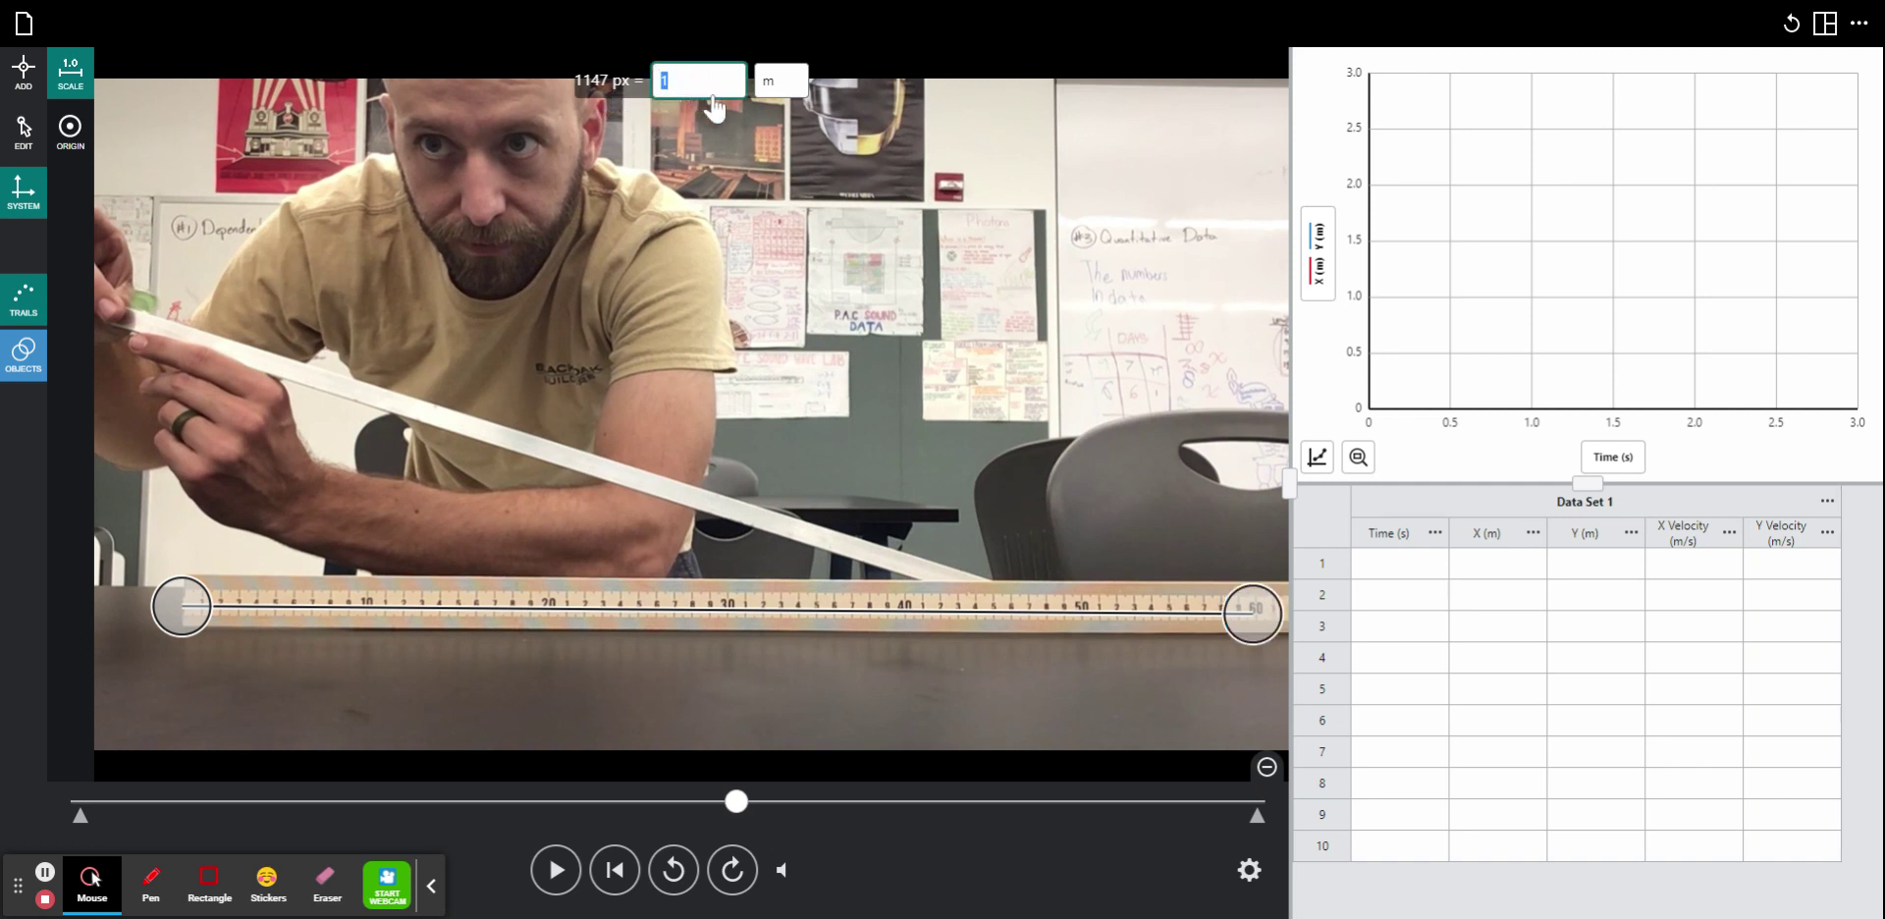
type("0.60")
Place the origin at the ramp's raised top and rotate the x-axis along the board.
left_click(73, 142)
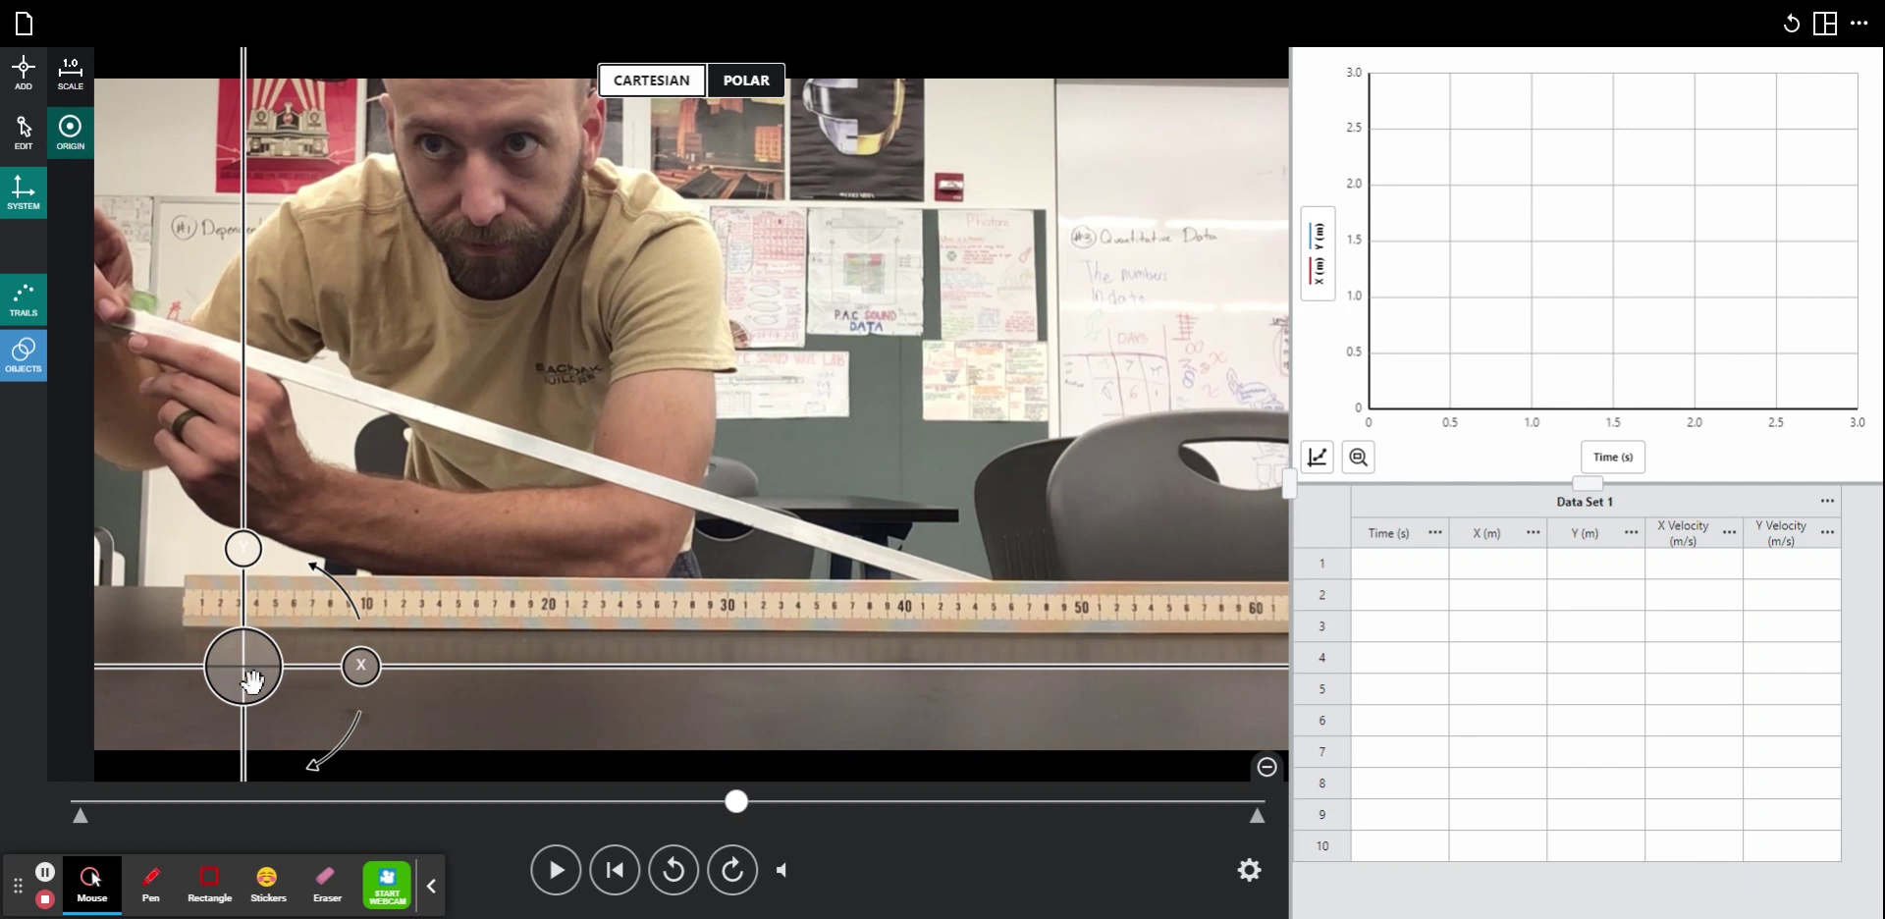
left_click_drag(241, 664, 150, 311)
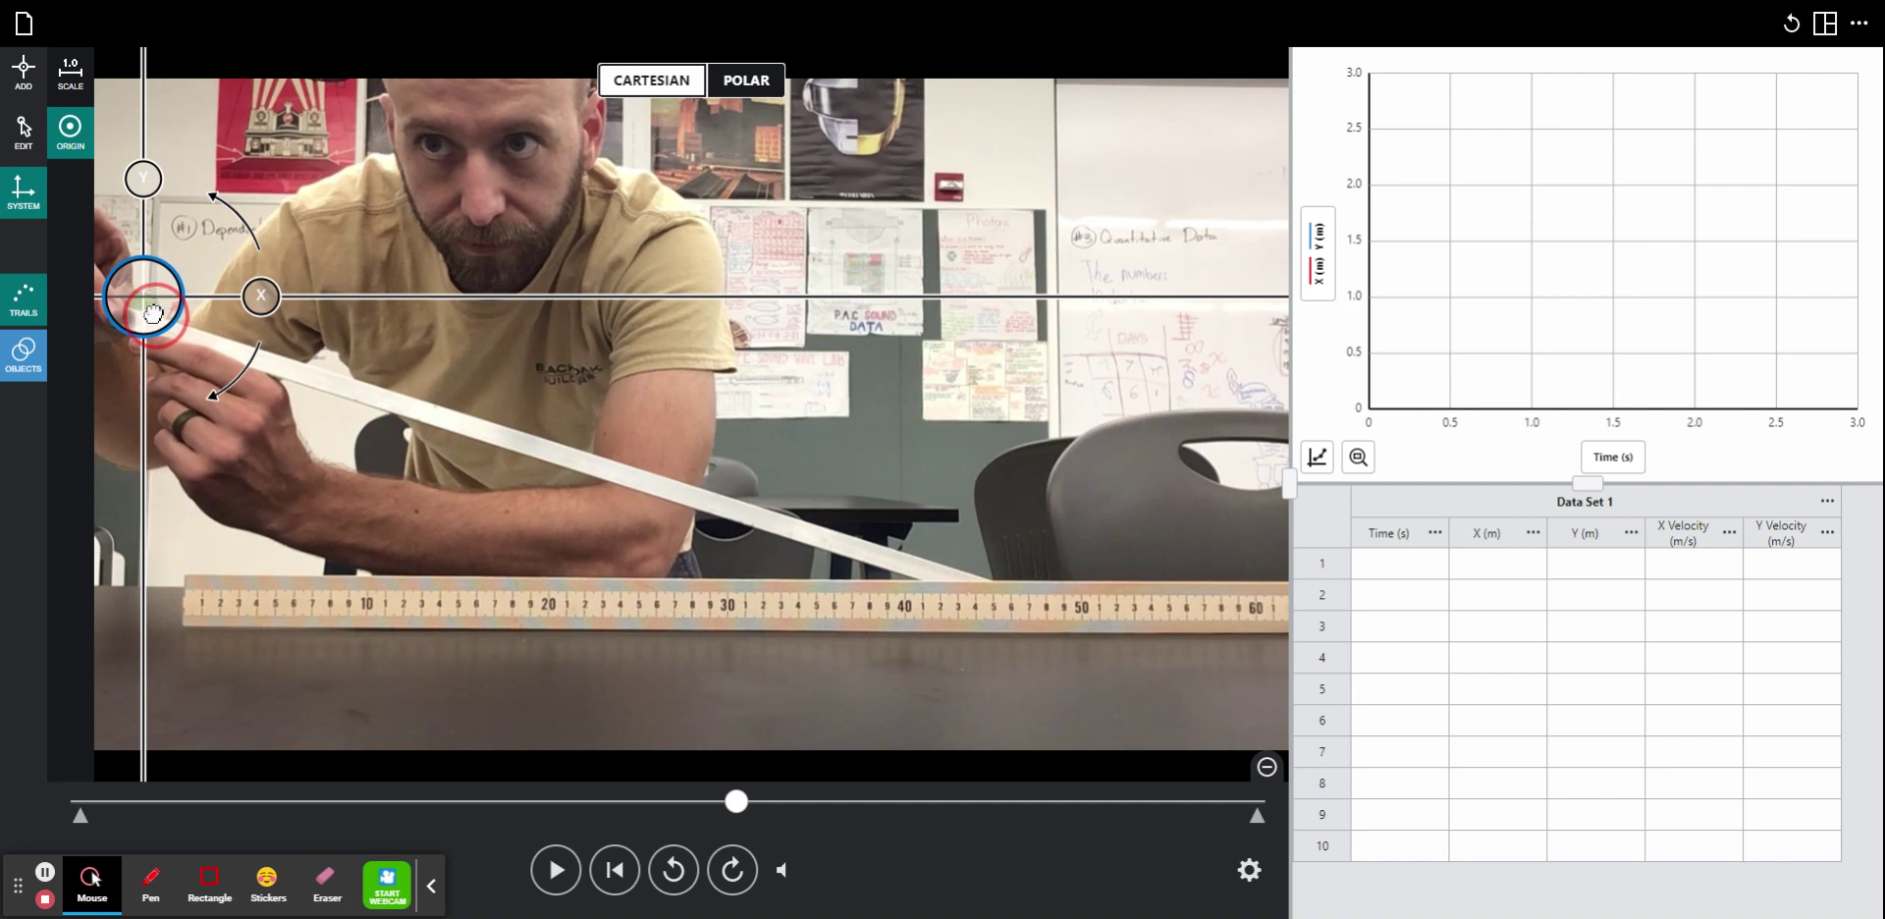
left_click_drag(264, 296, 279, 343)
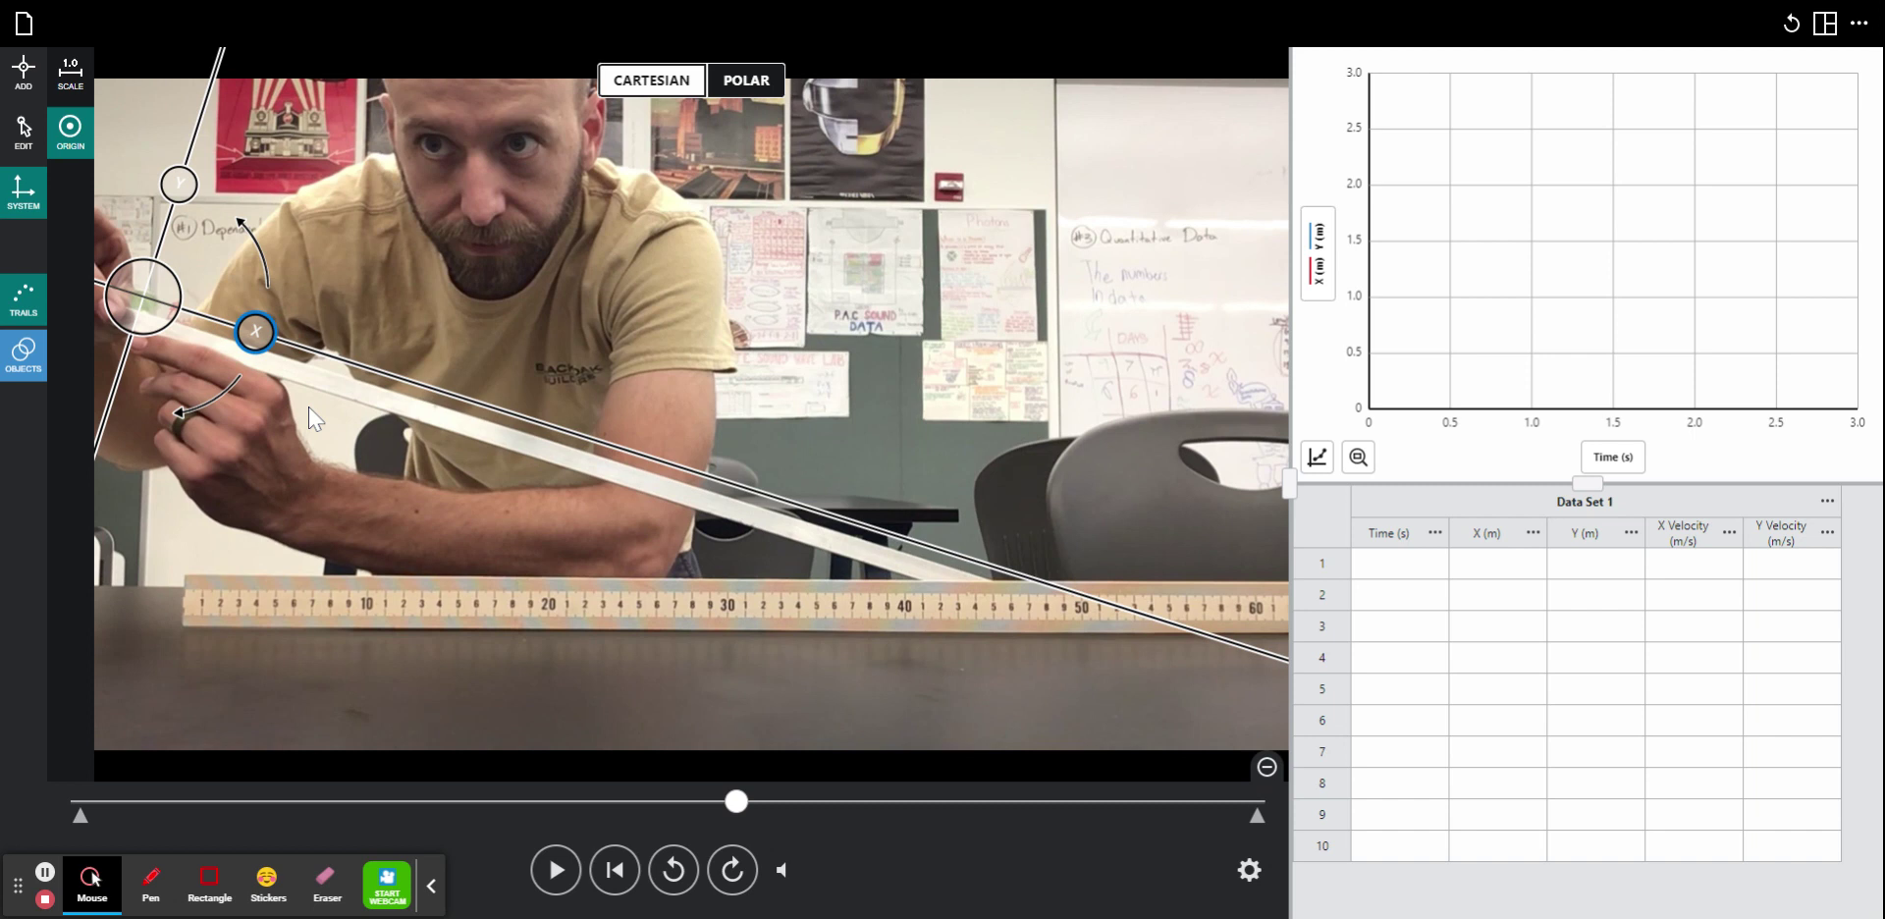
Track the marble in ten successive frames, reaching x = 0.119 m at 0.30 s.
left_click(22, 79)
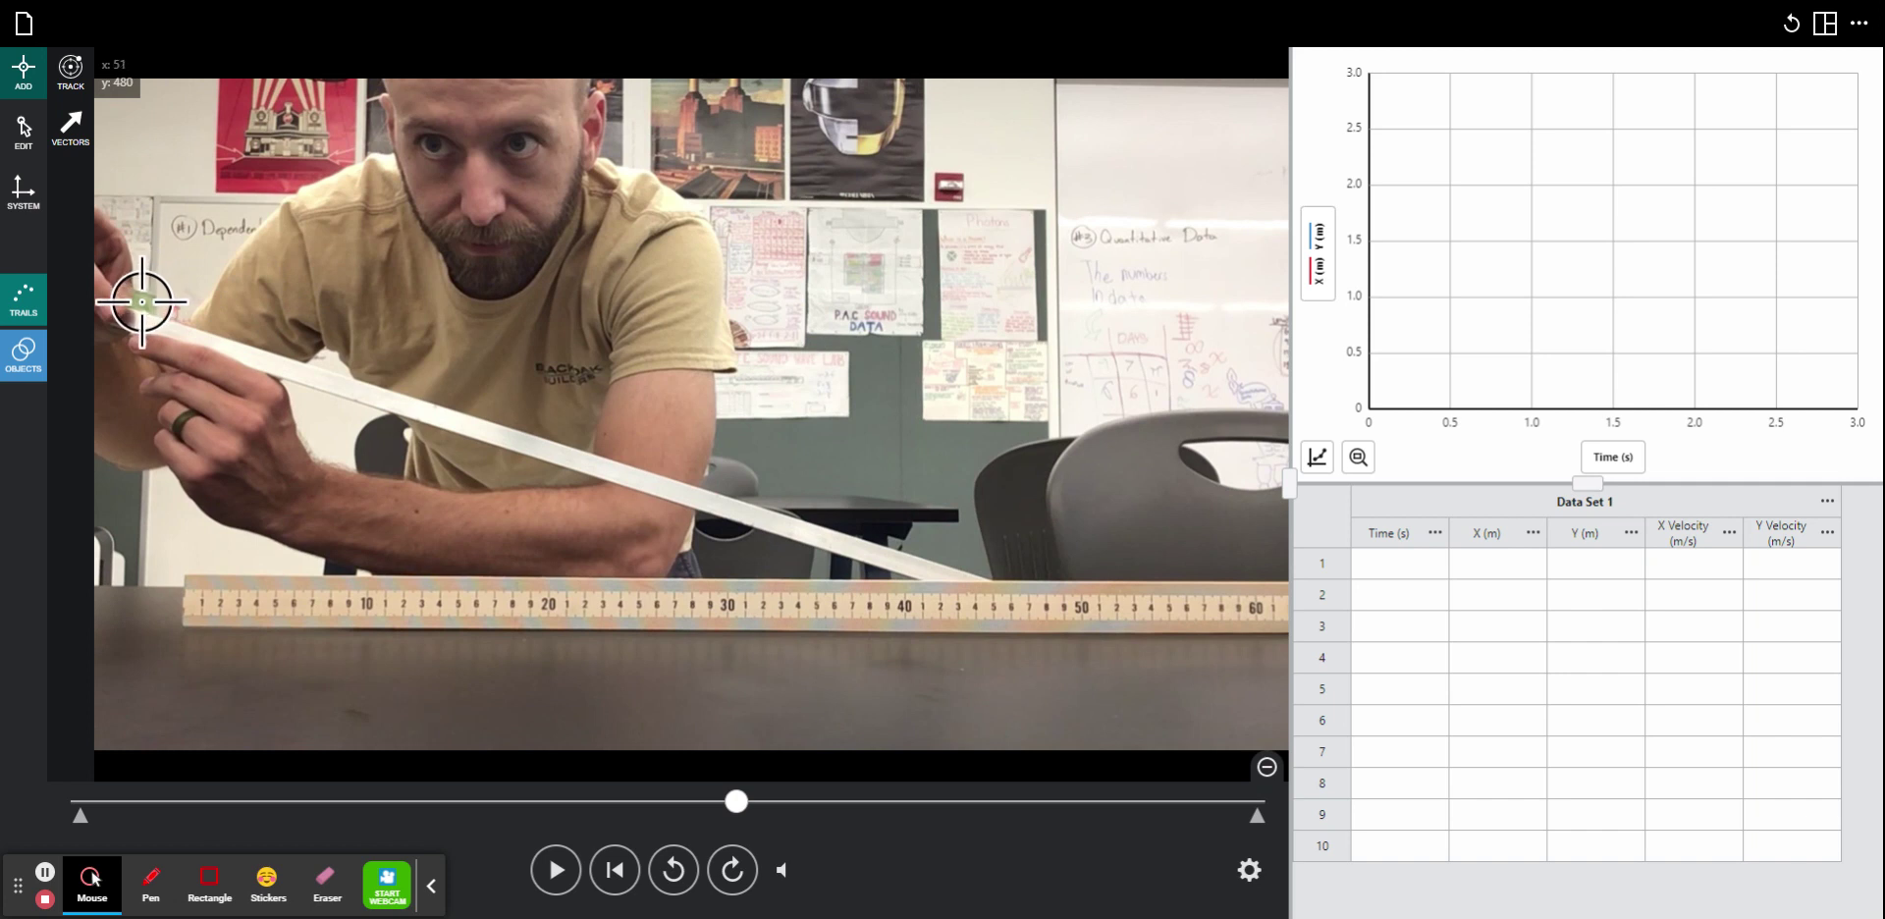
left_click(143, 301)
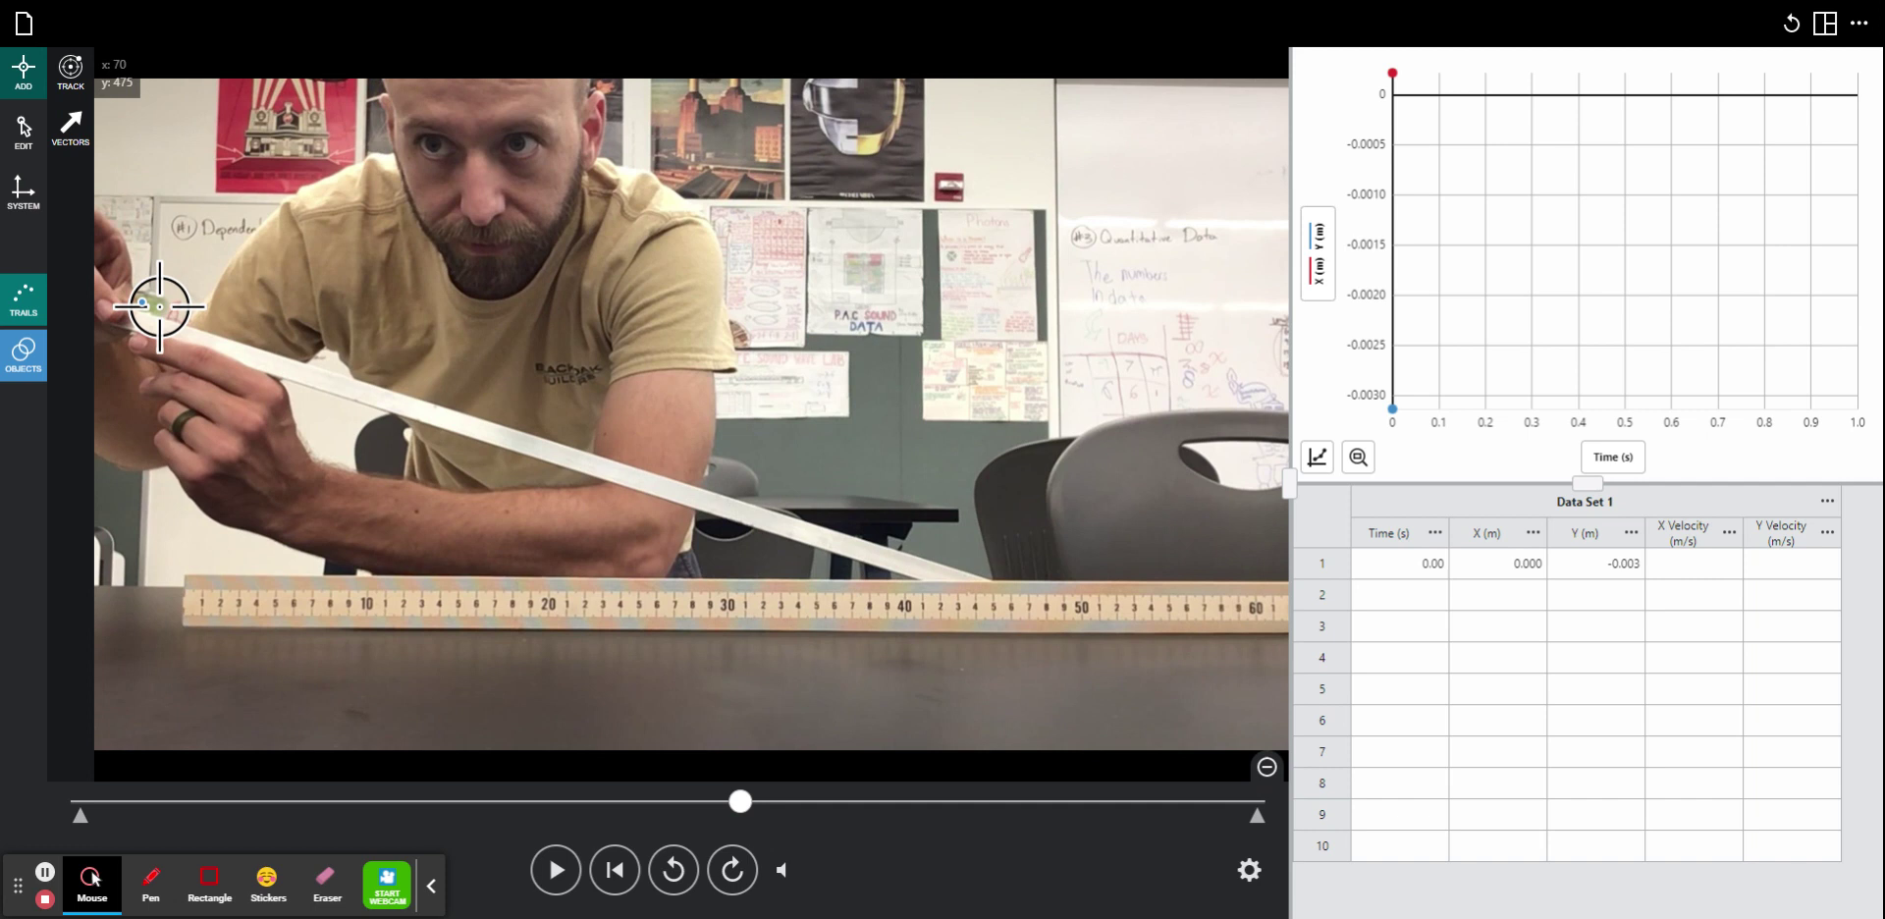
left_click(162, 306)
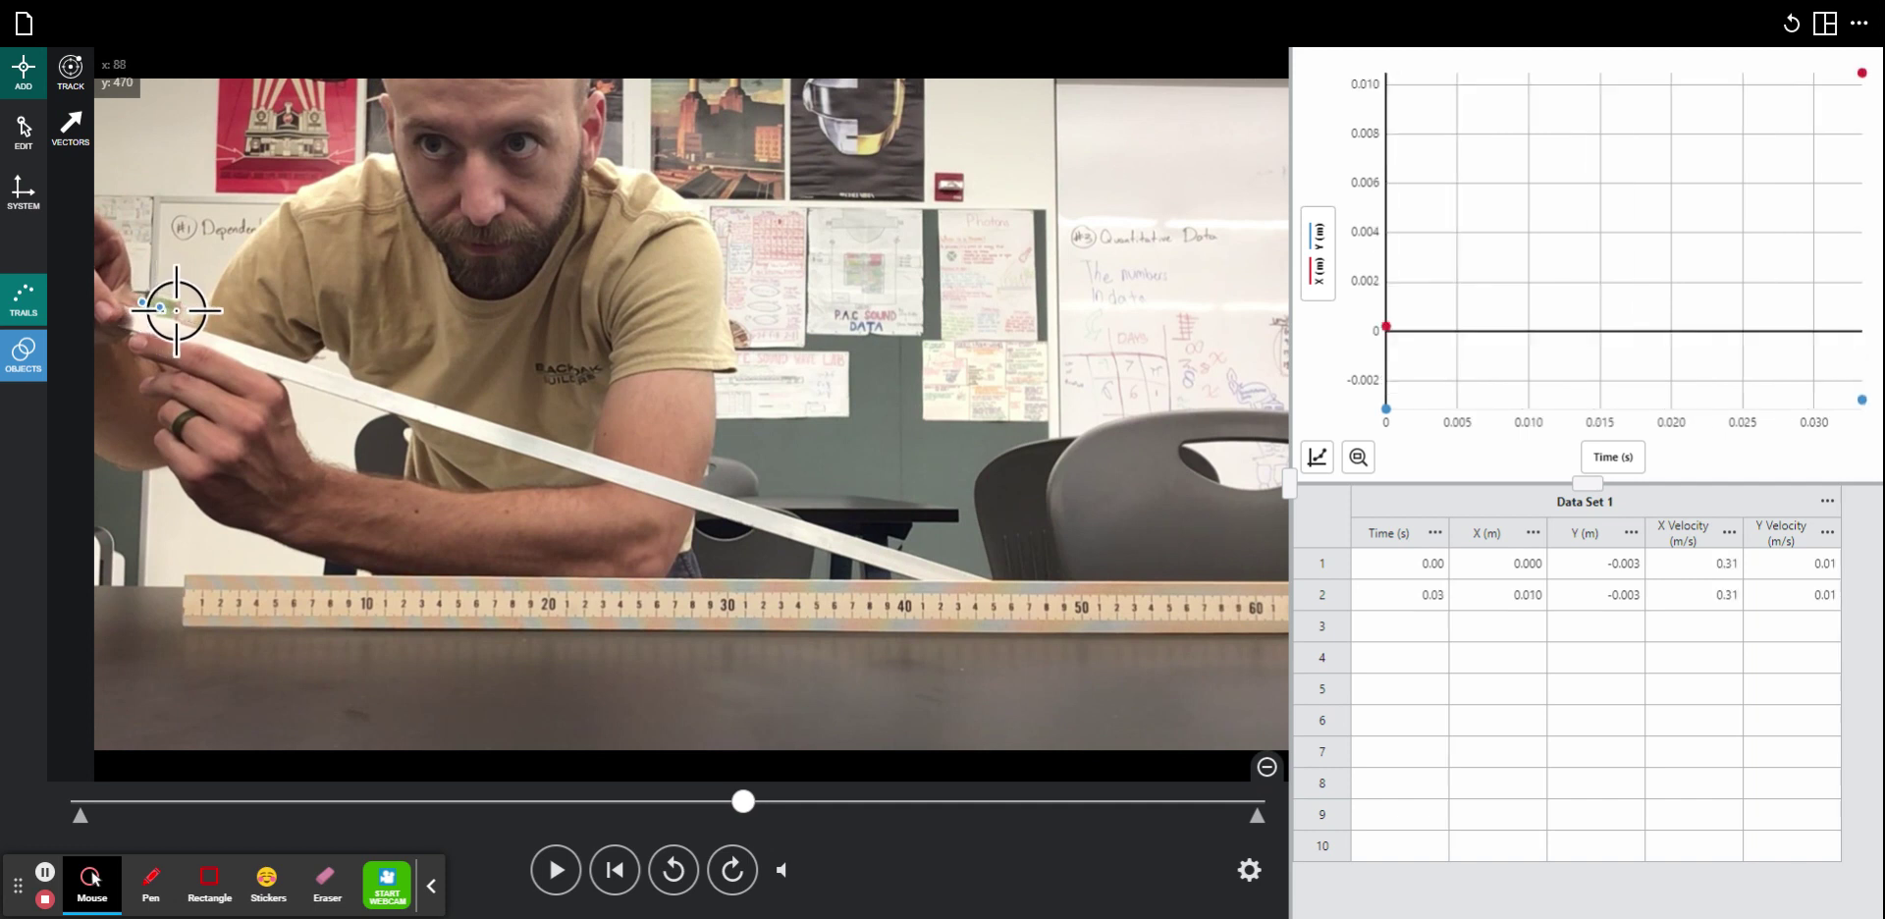
left_click(173, 310)
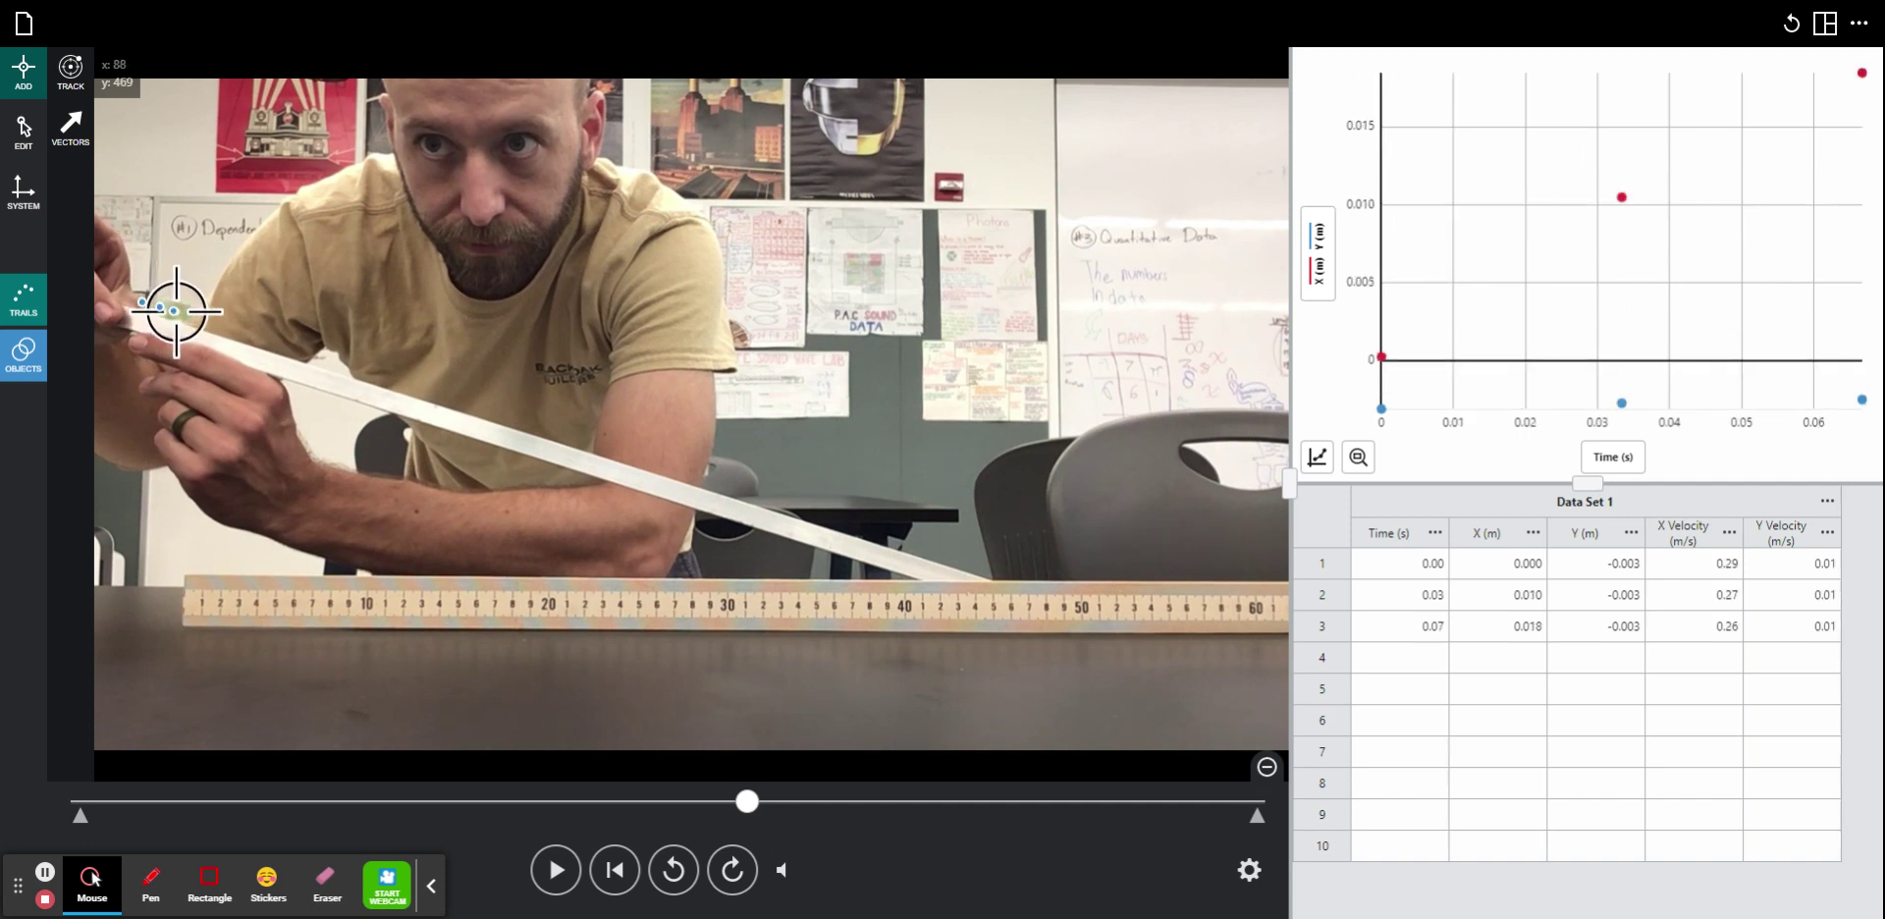
left_click(189, 315)
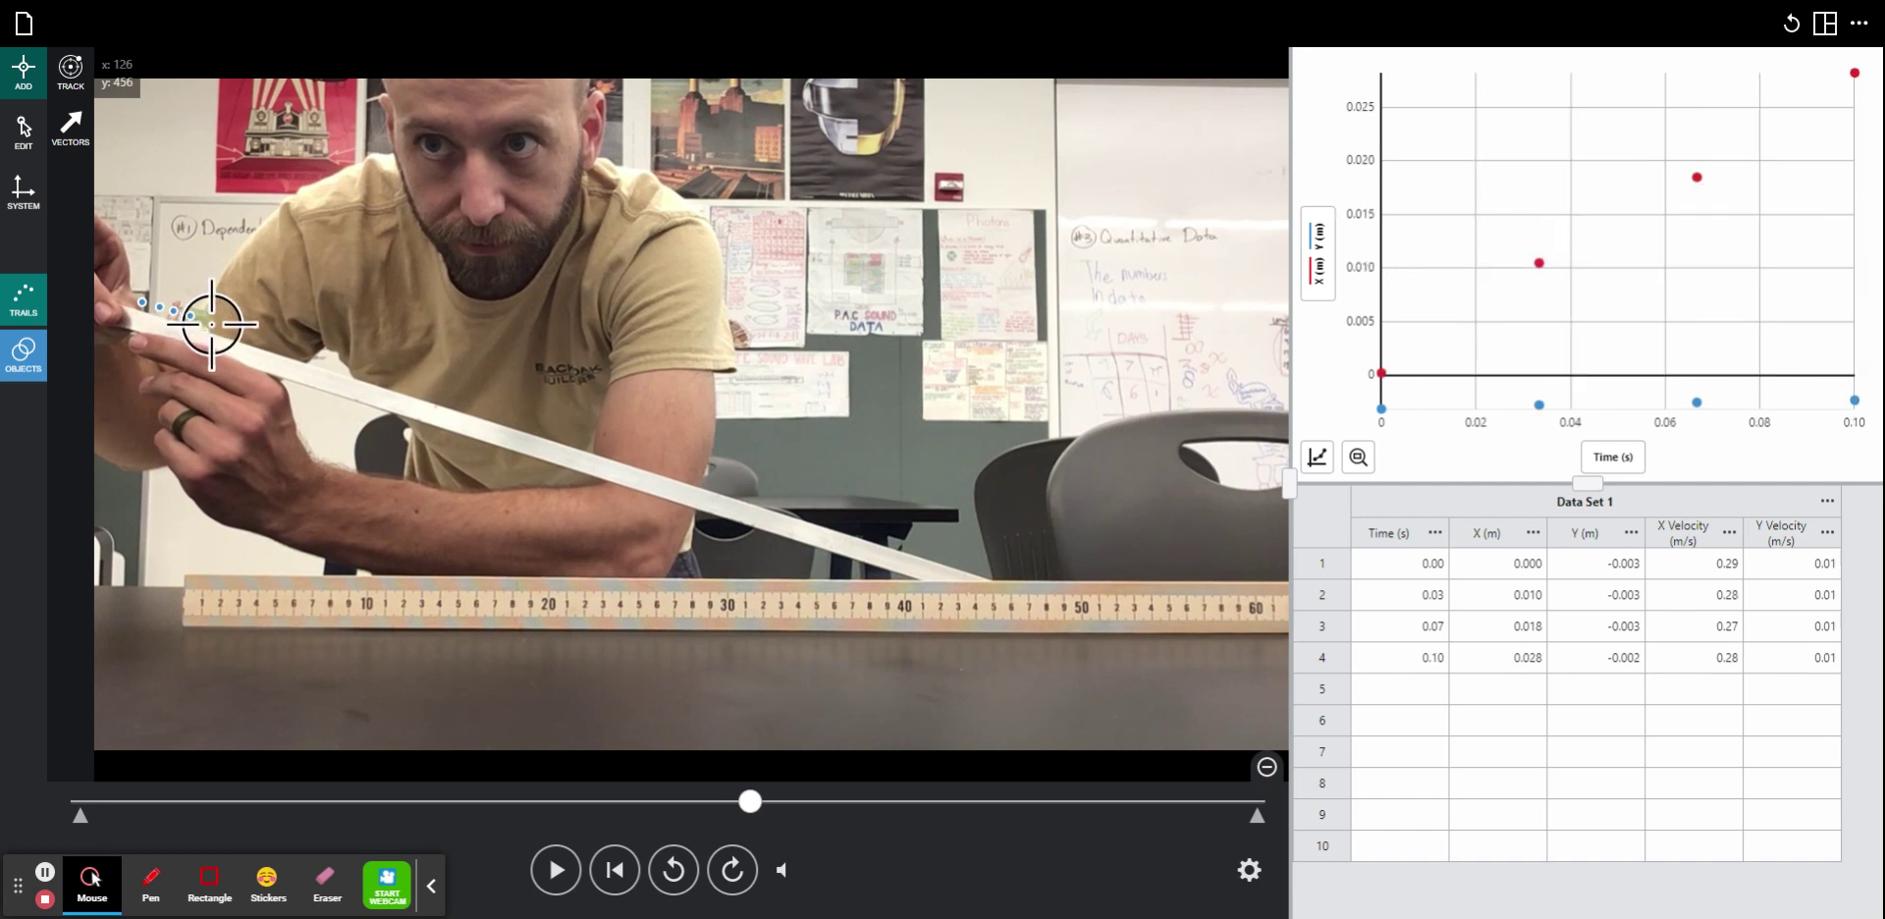
left_click(211, 324)
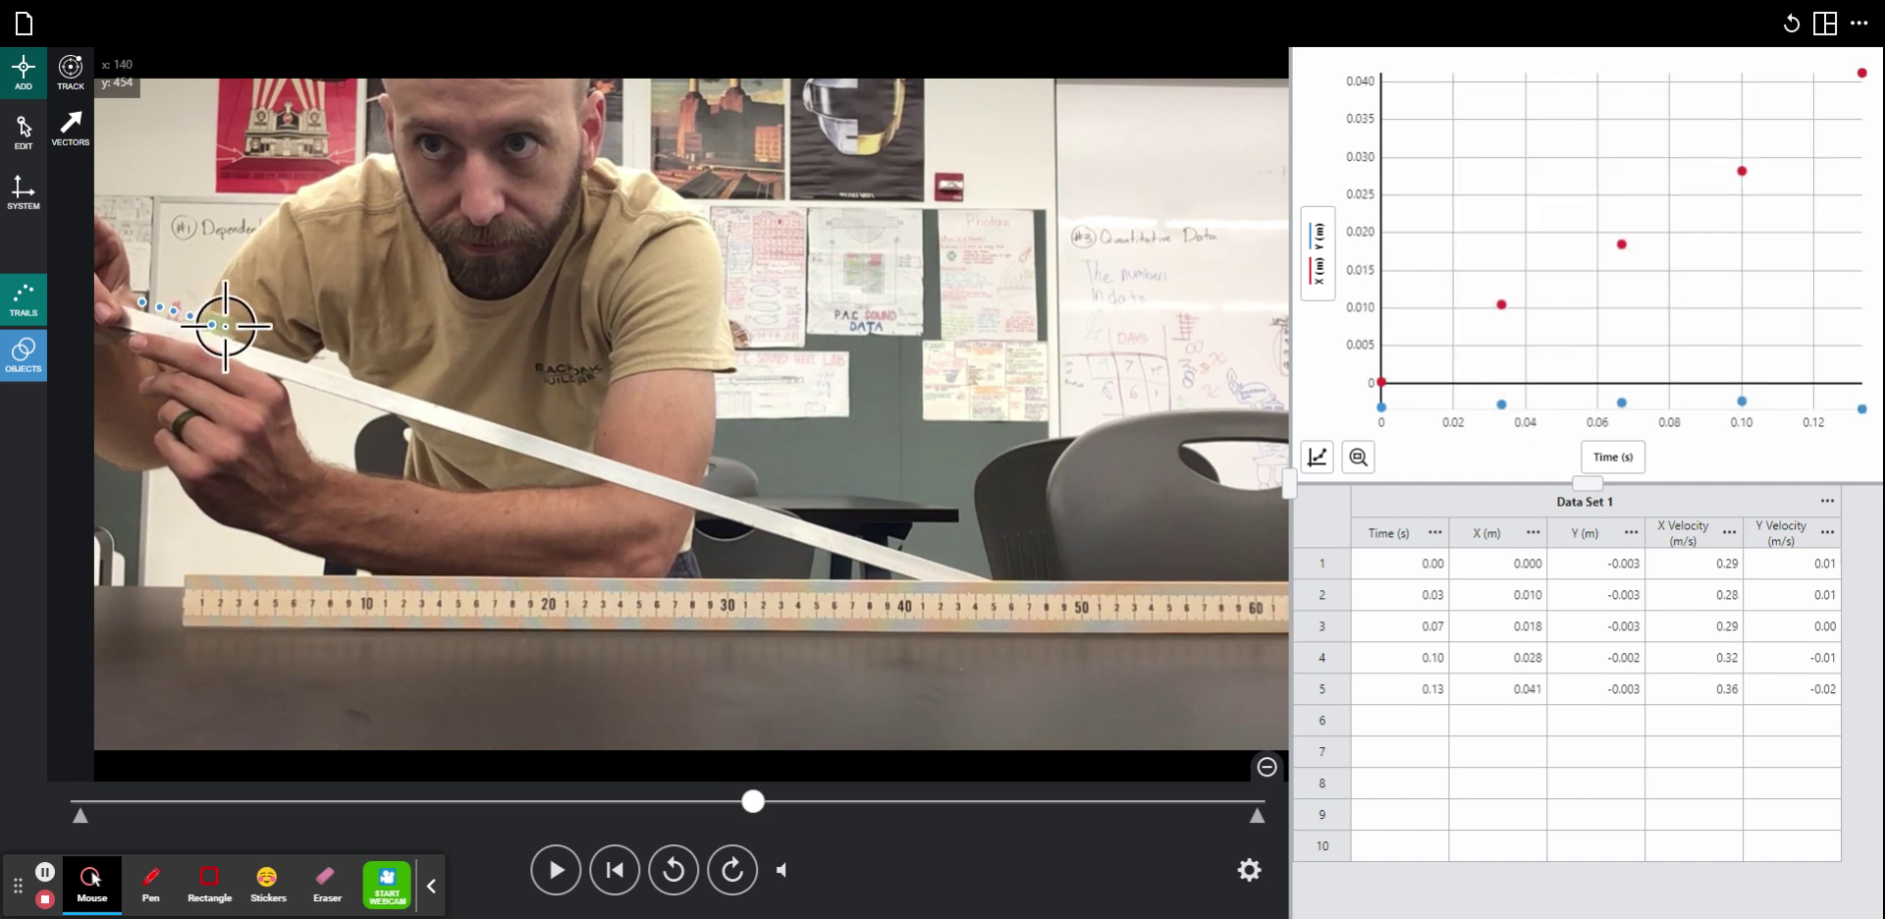
left_click(230, 327)
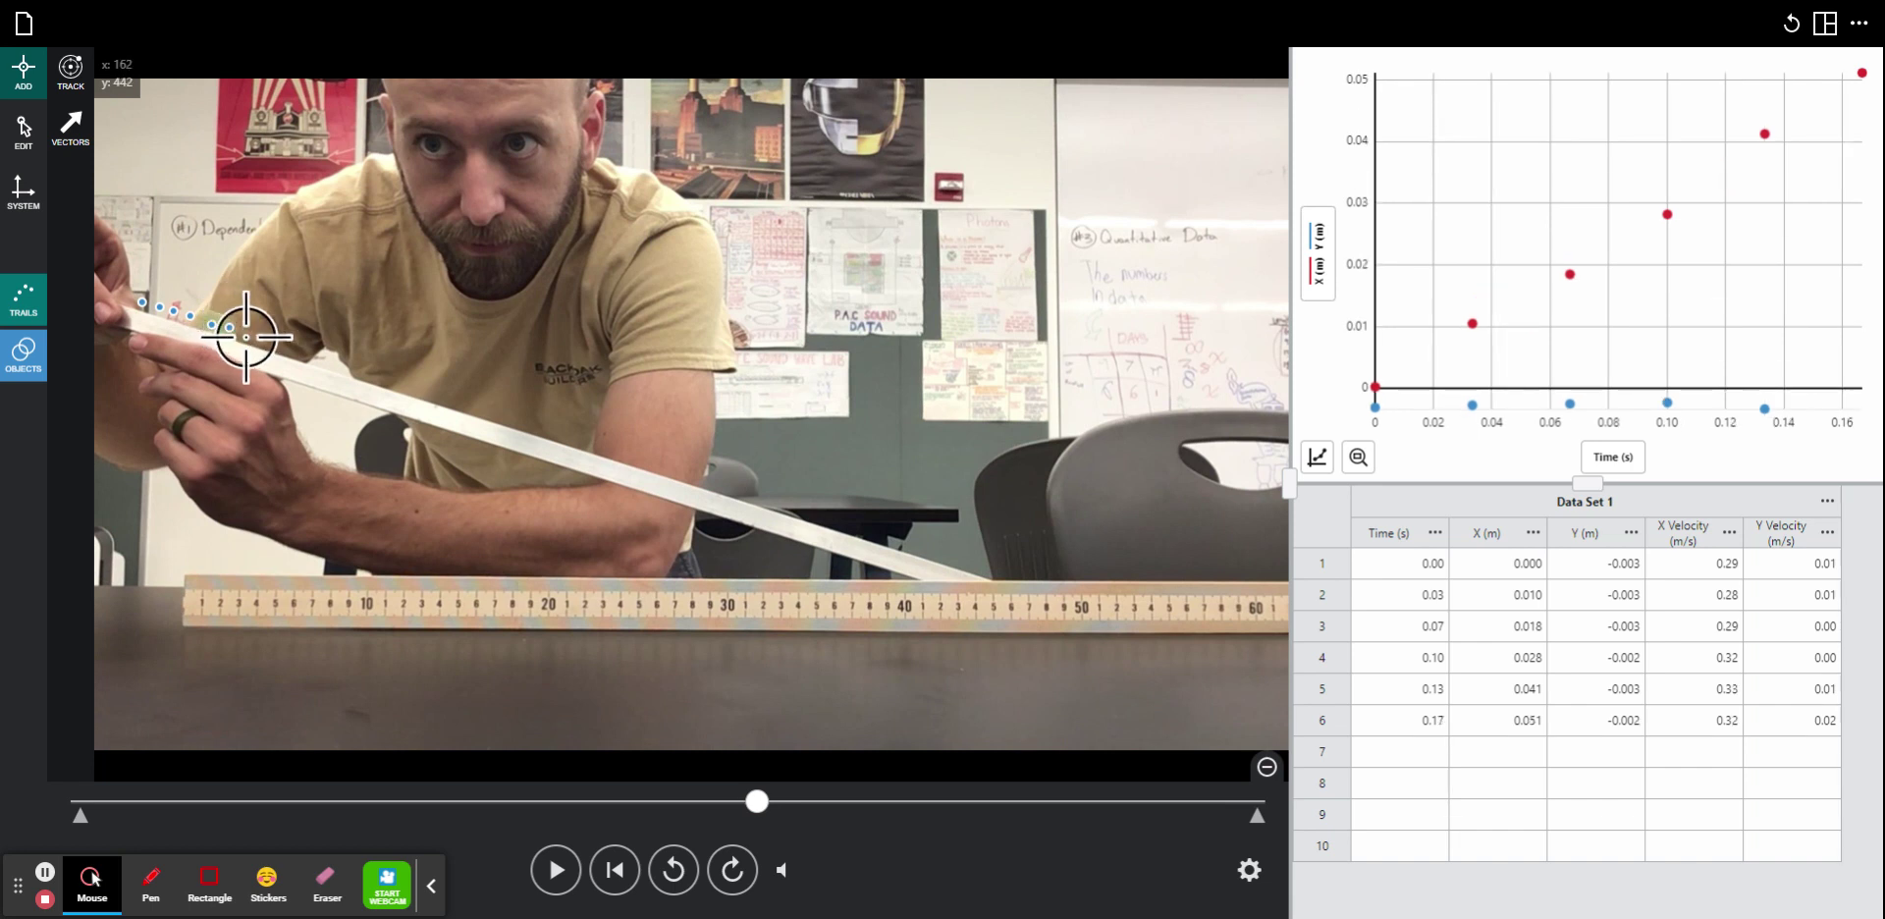
left_click(256, 339)
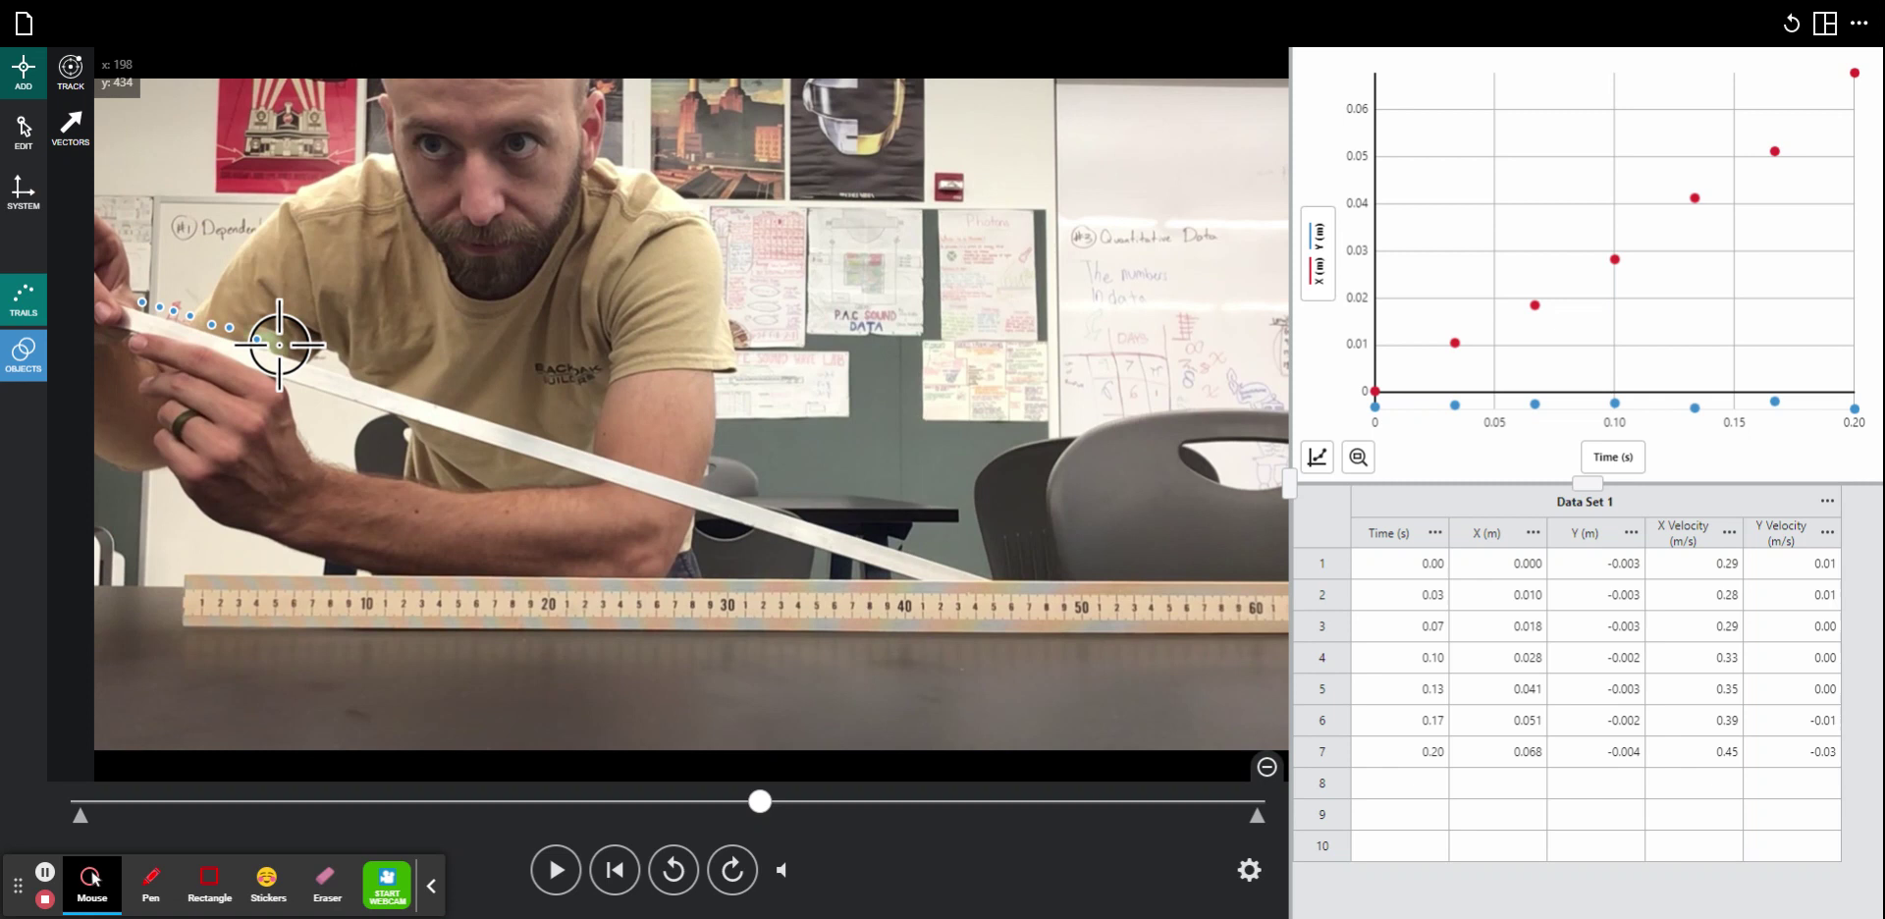
left_click(279, 345)
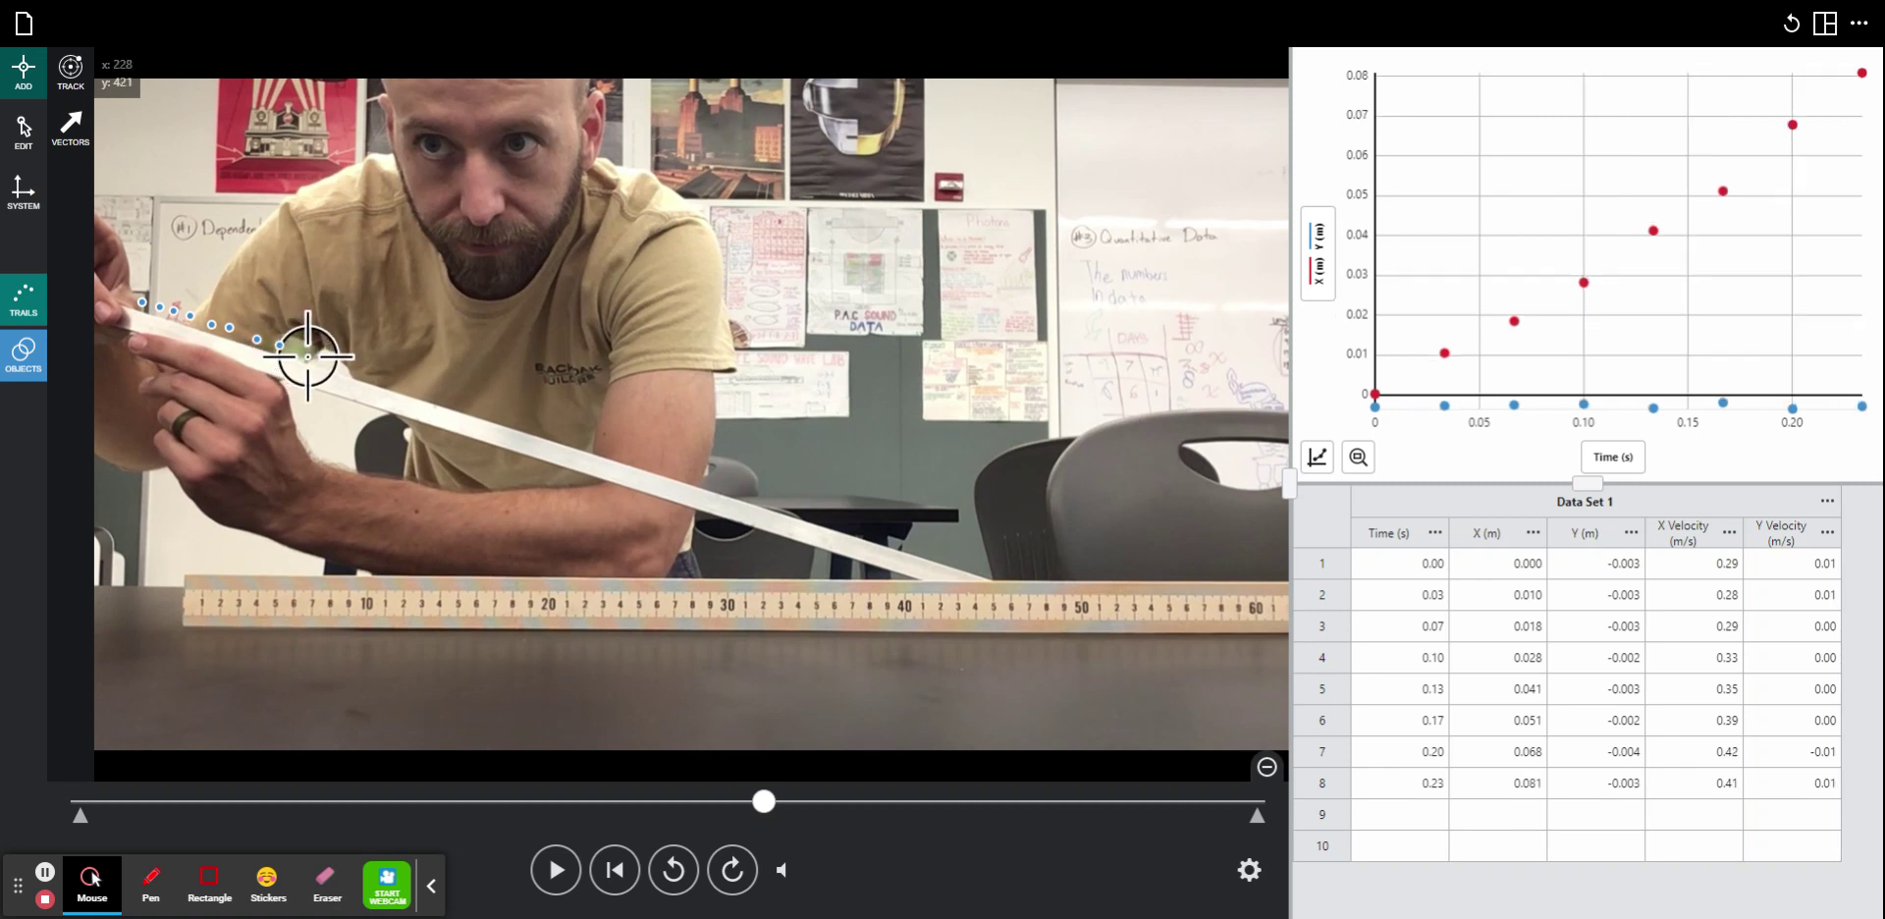
left_click(308, 354)
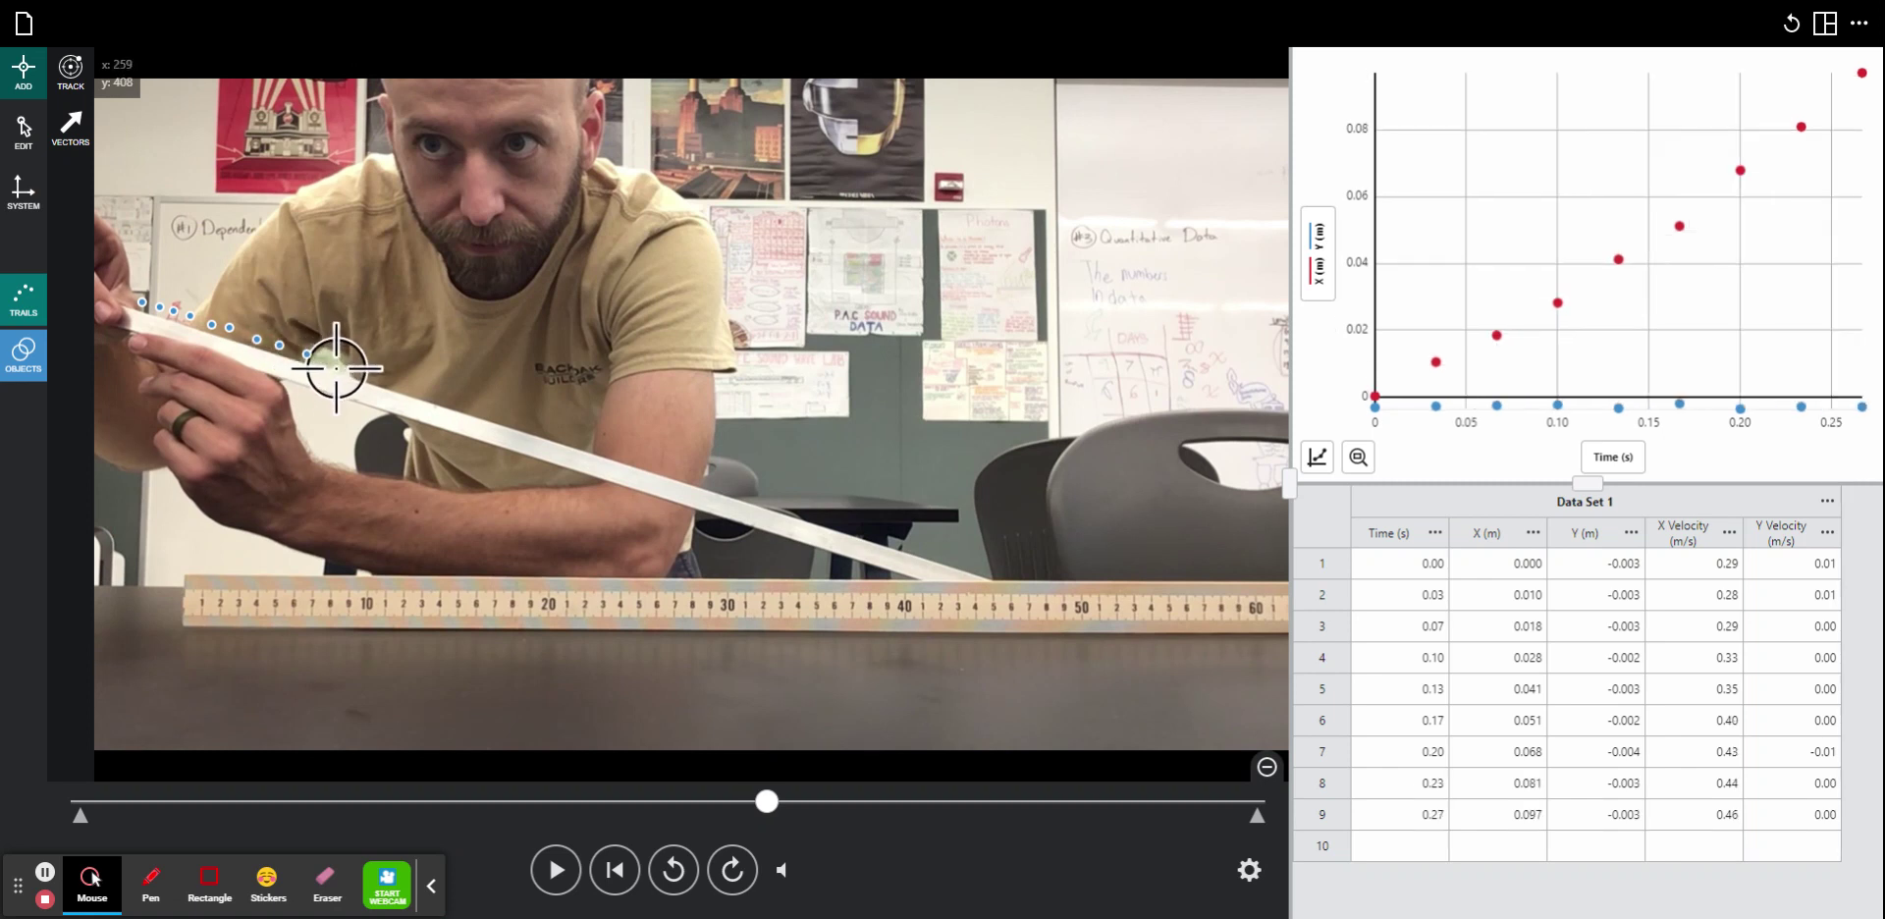
left_click(344, 366)
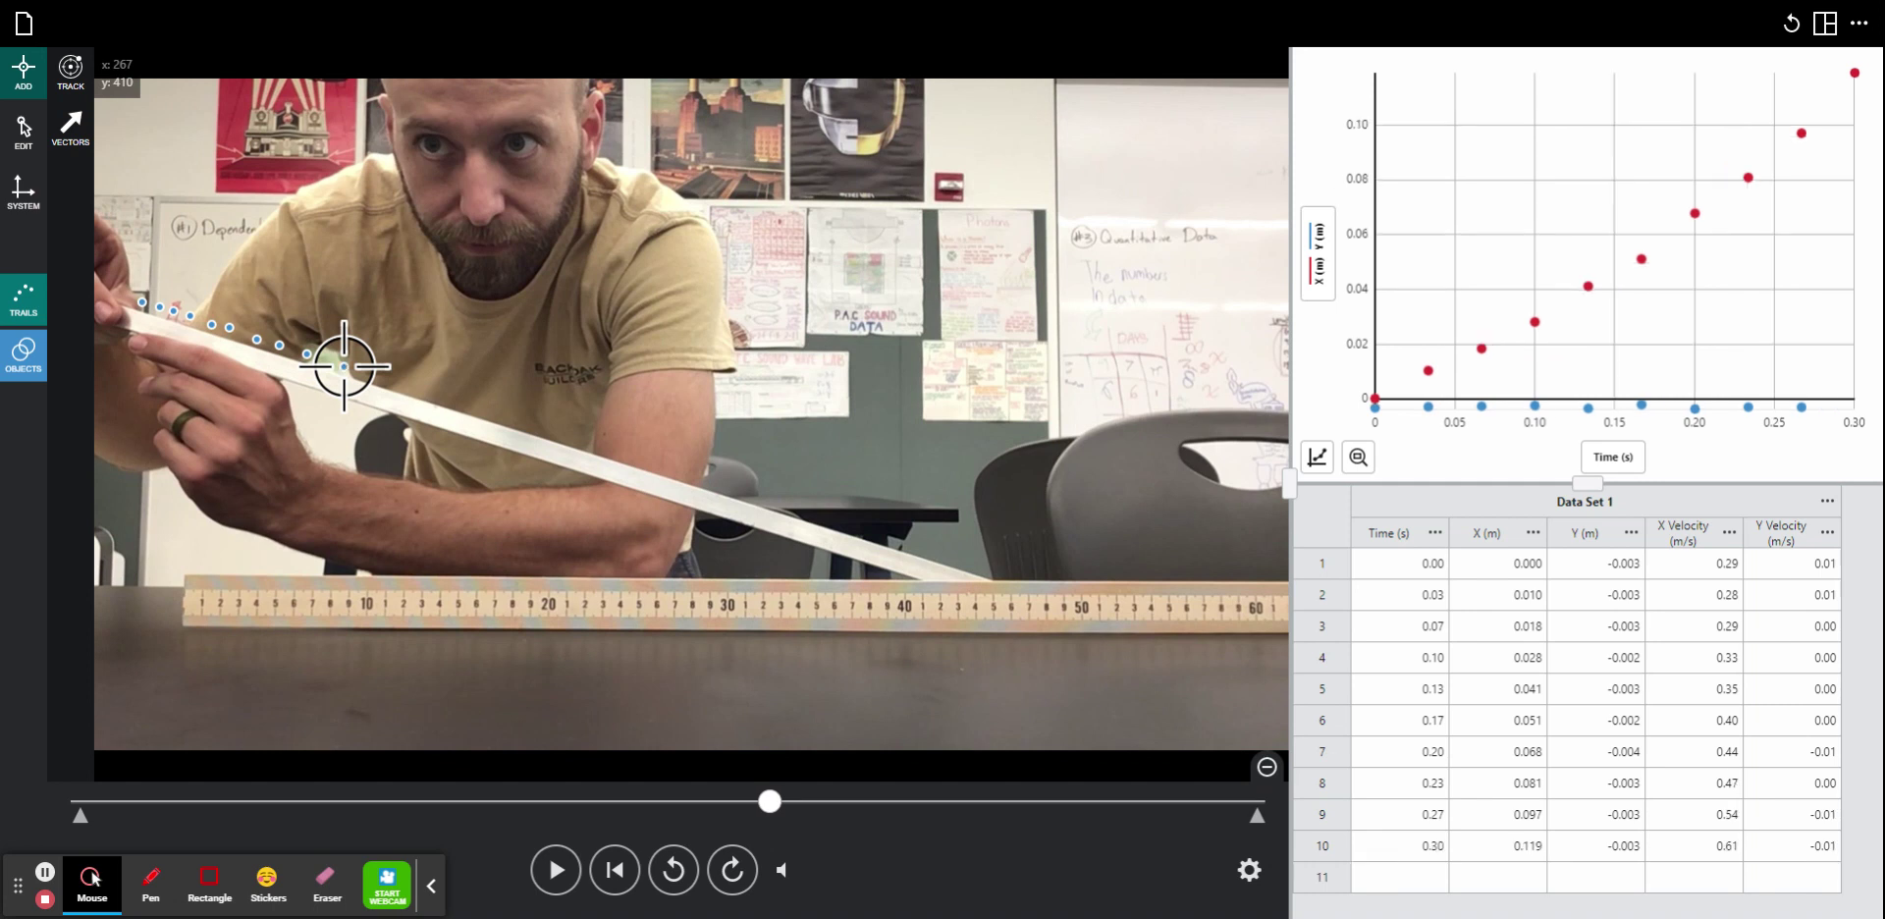
Mark the marble in twelve more frames through 0.70 s, where x reaches 0.485 m.
left_click(379, 376)
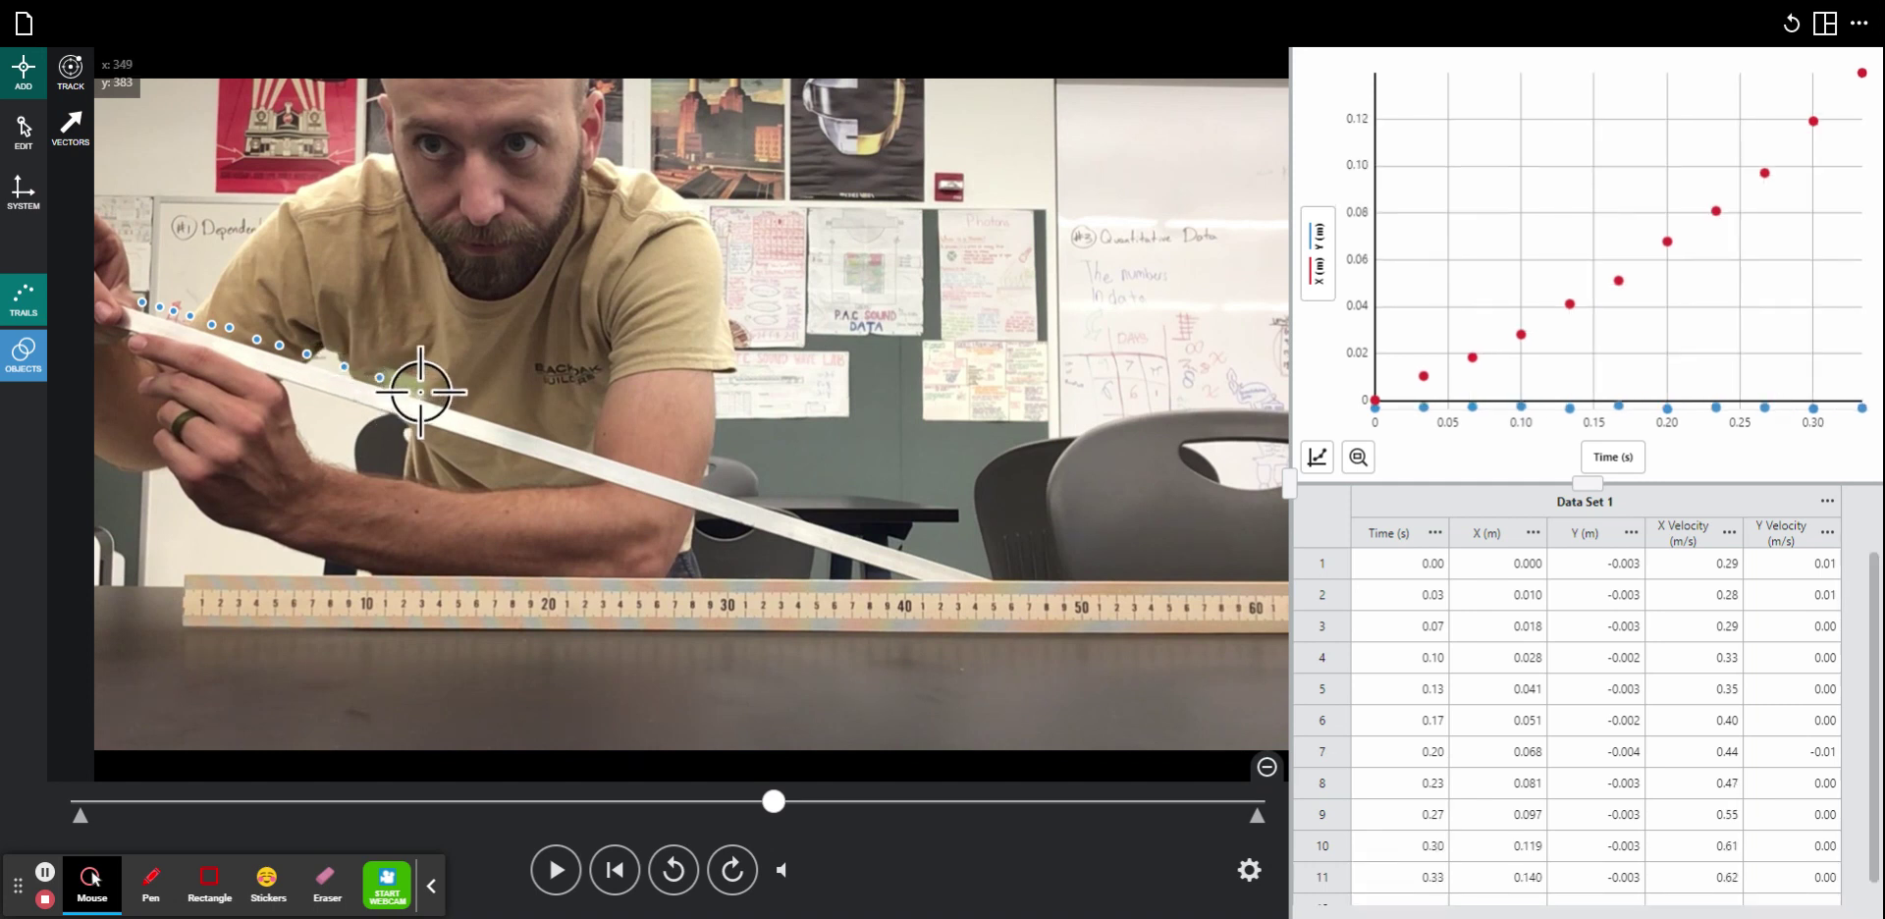
left_click(420, 392)
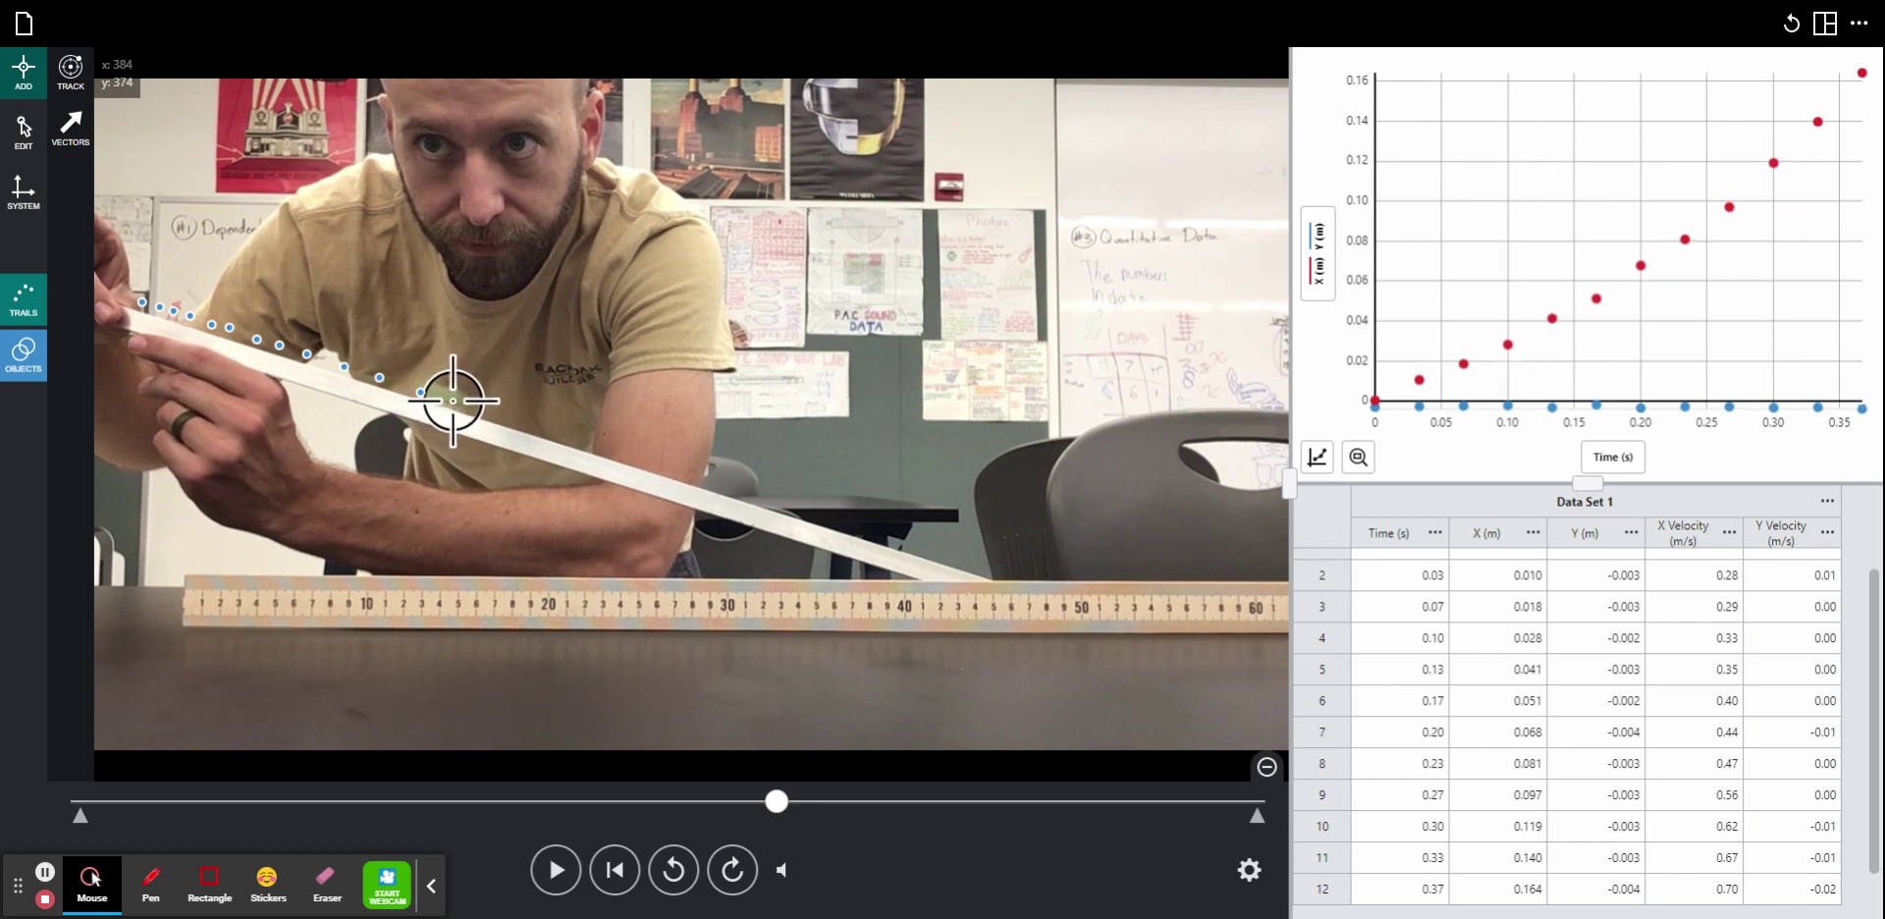
left_click(453, 399)
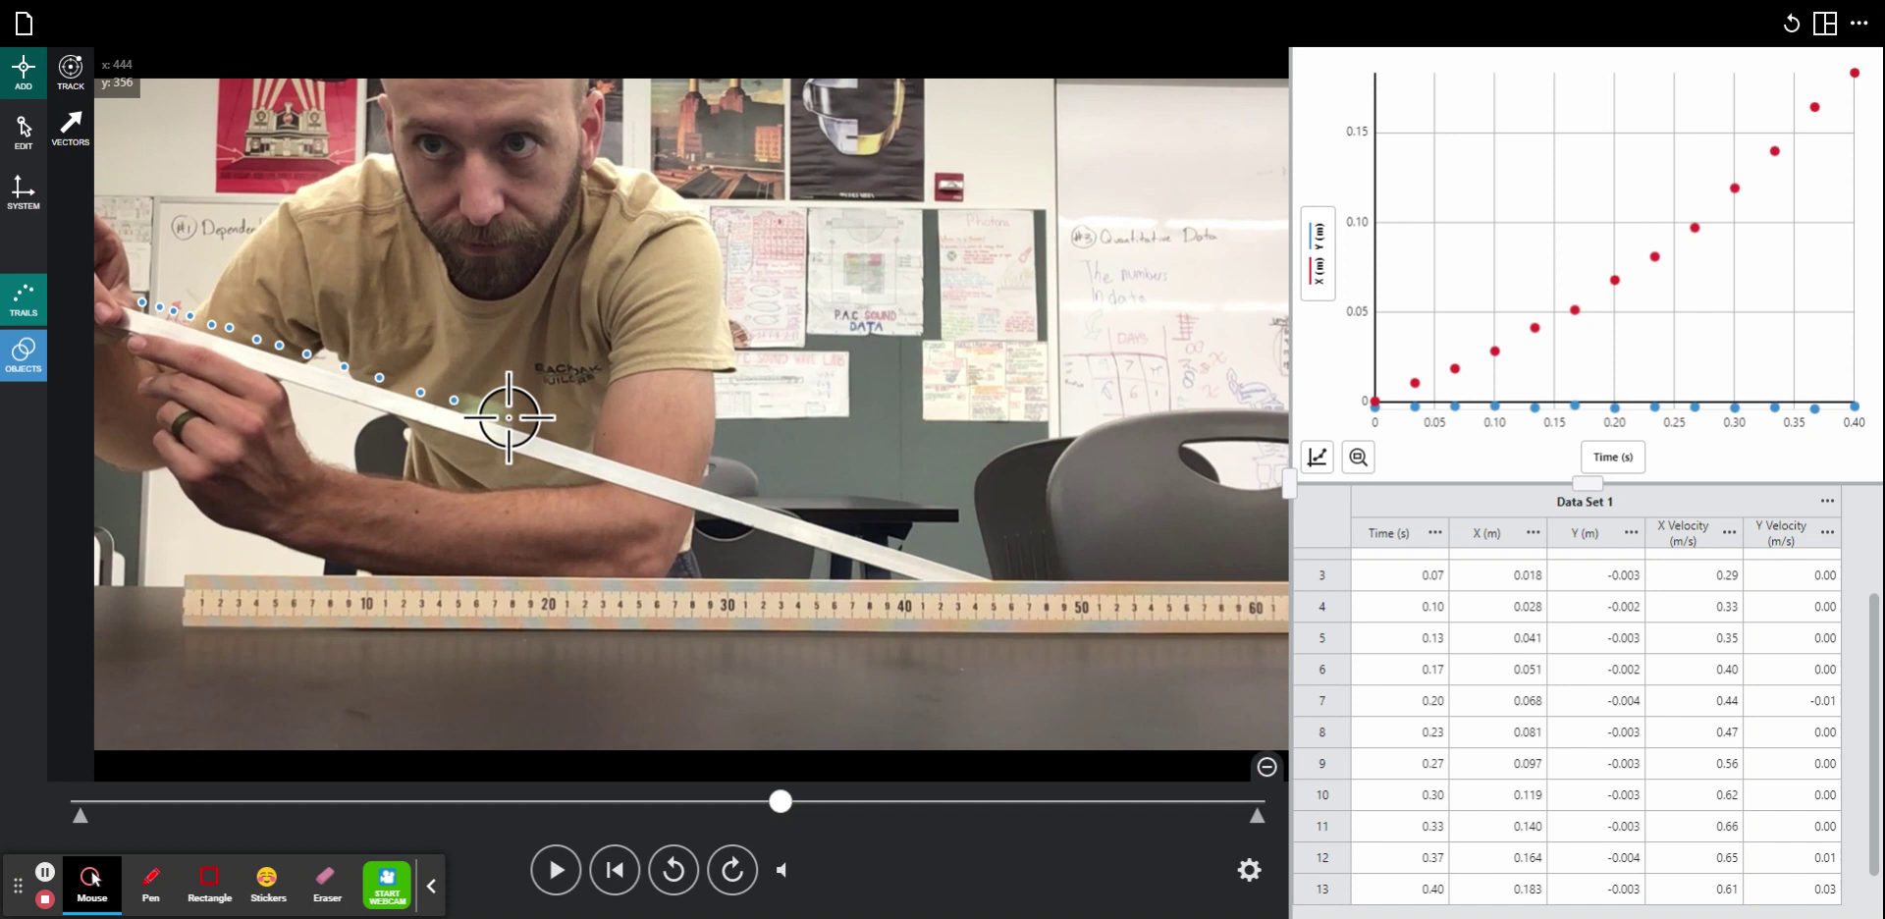
left_click(508, 417)
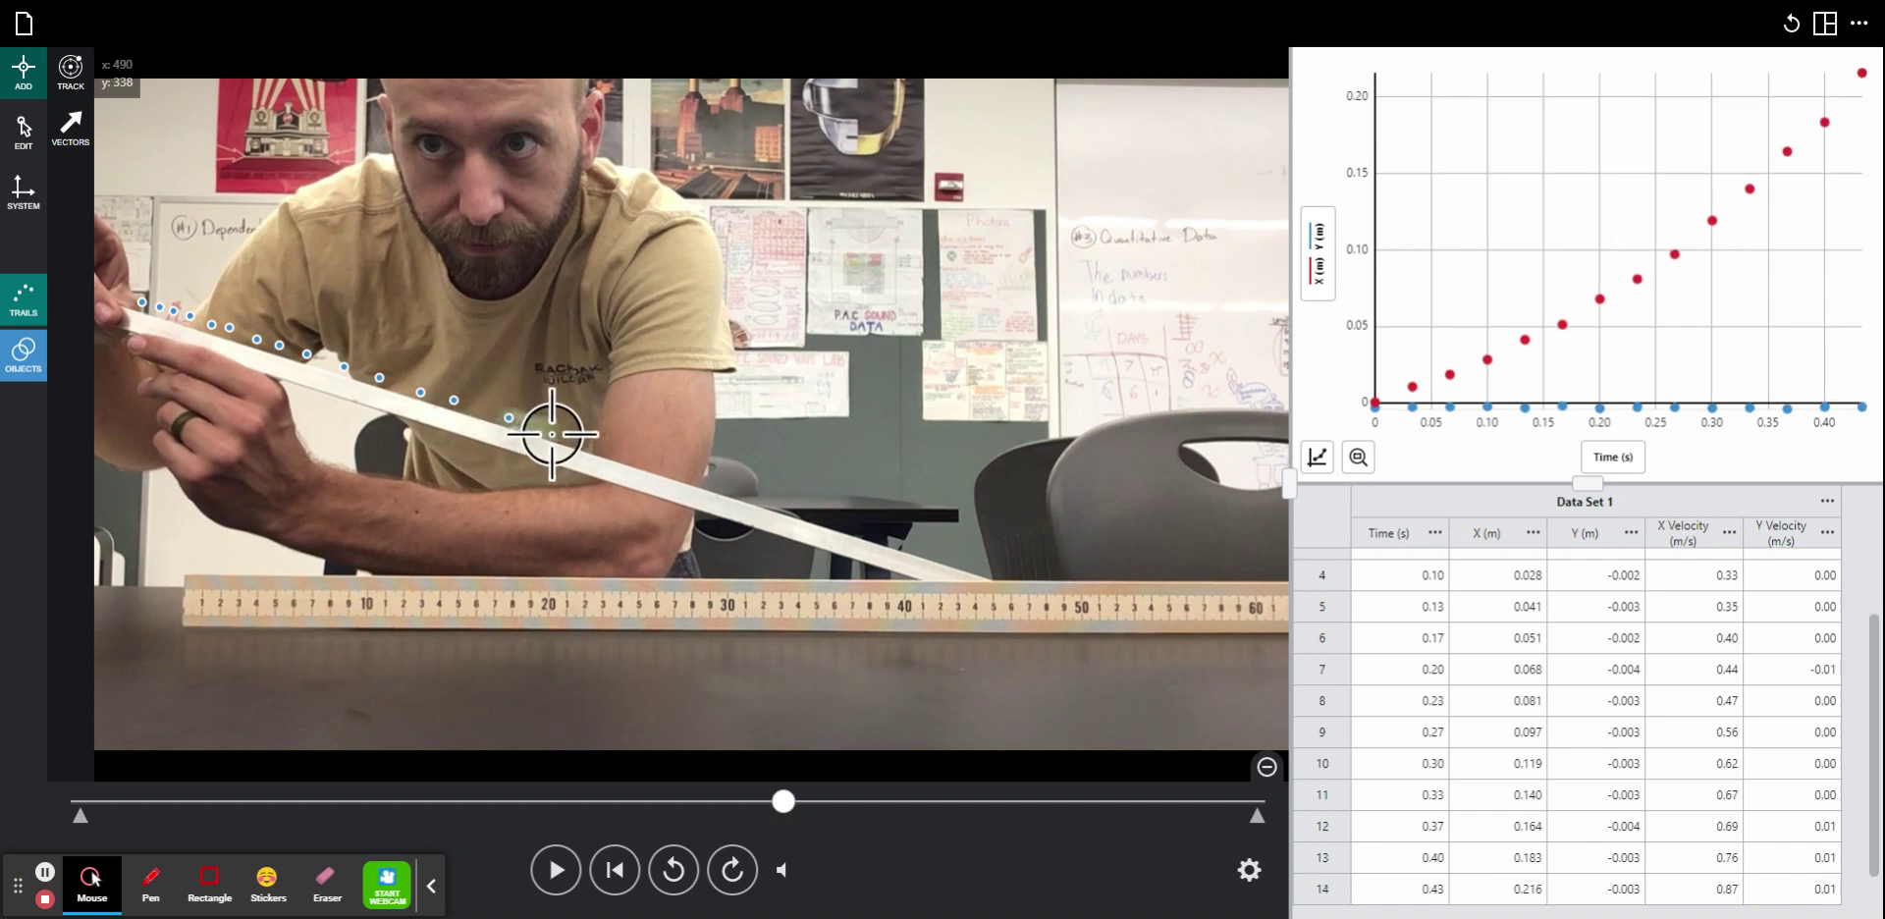
left_click(552, 433)
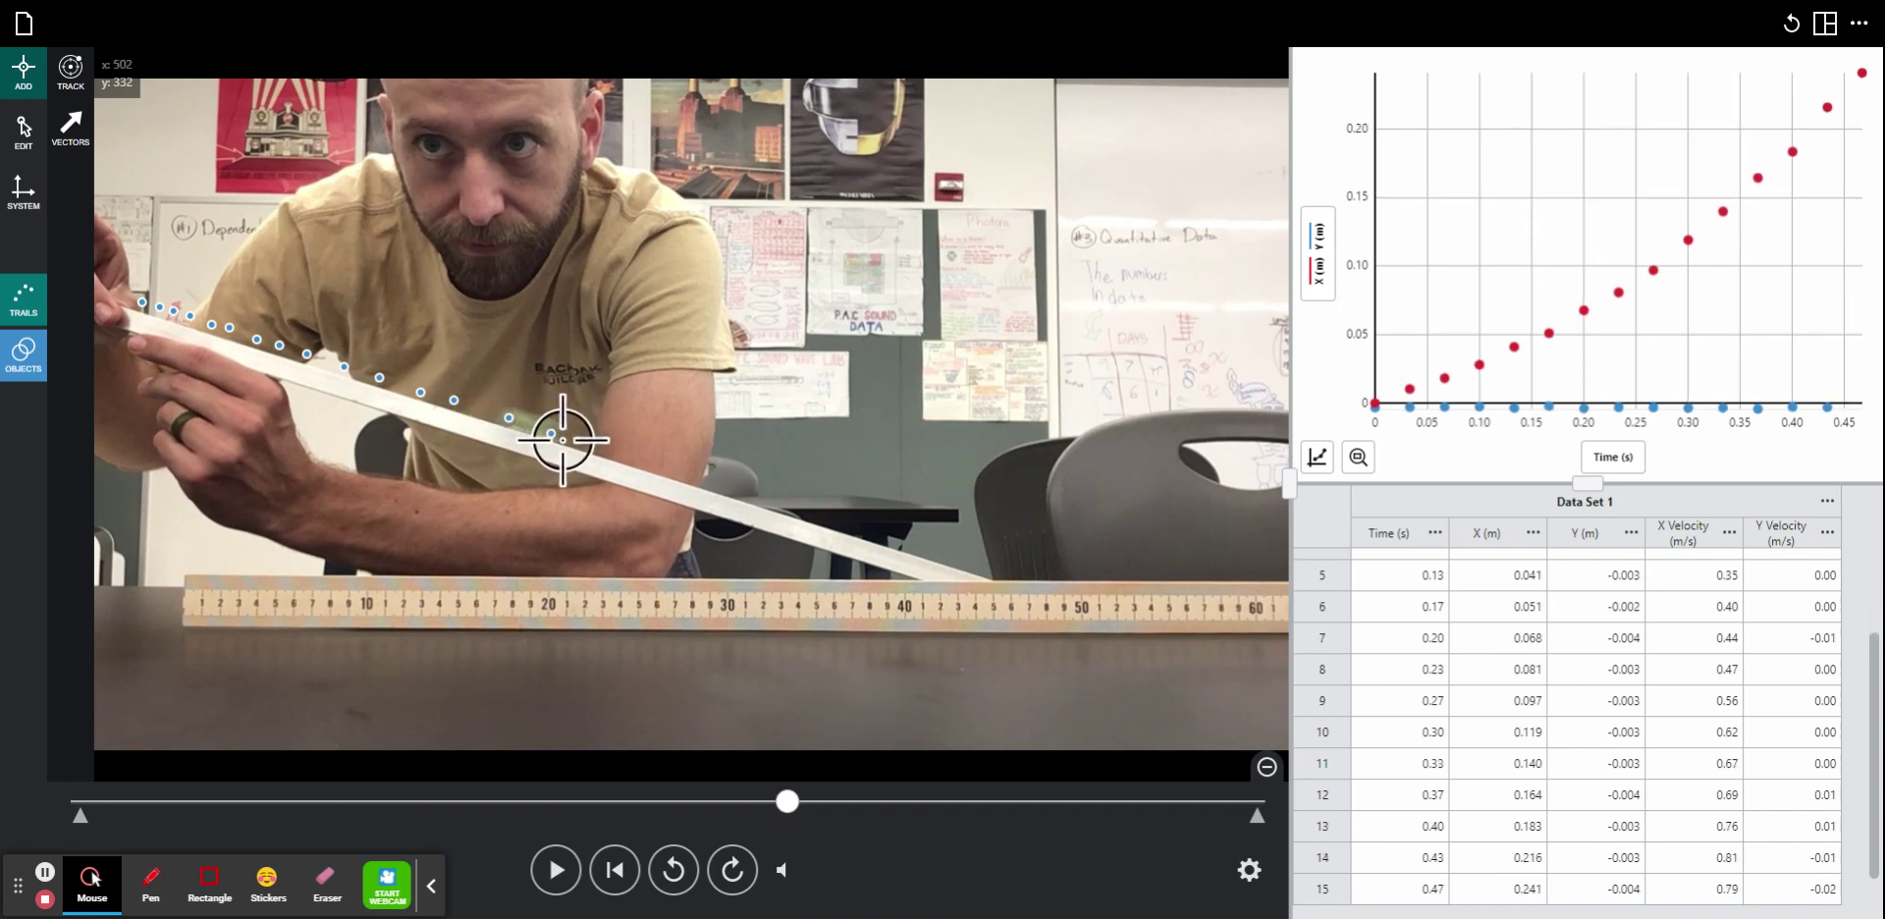
left_click(594, 444)
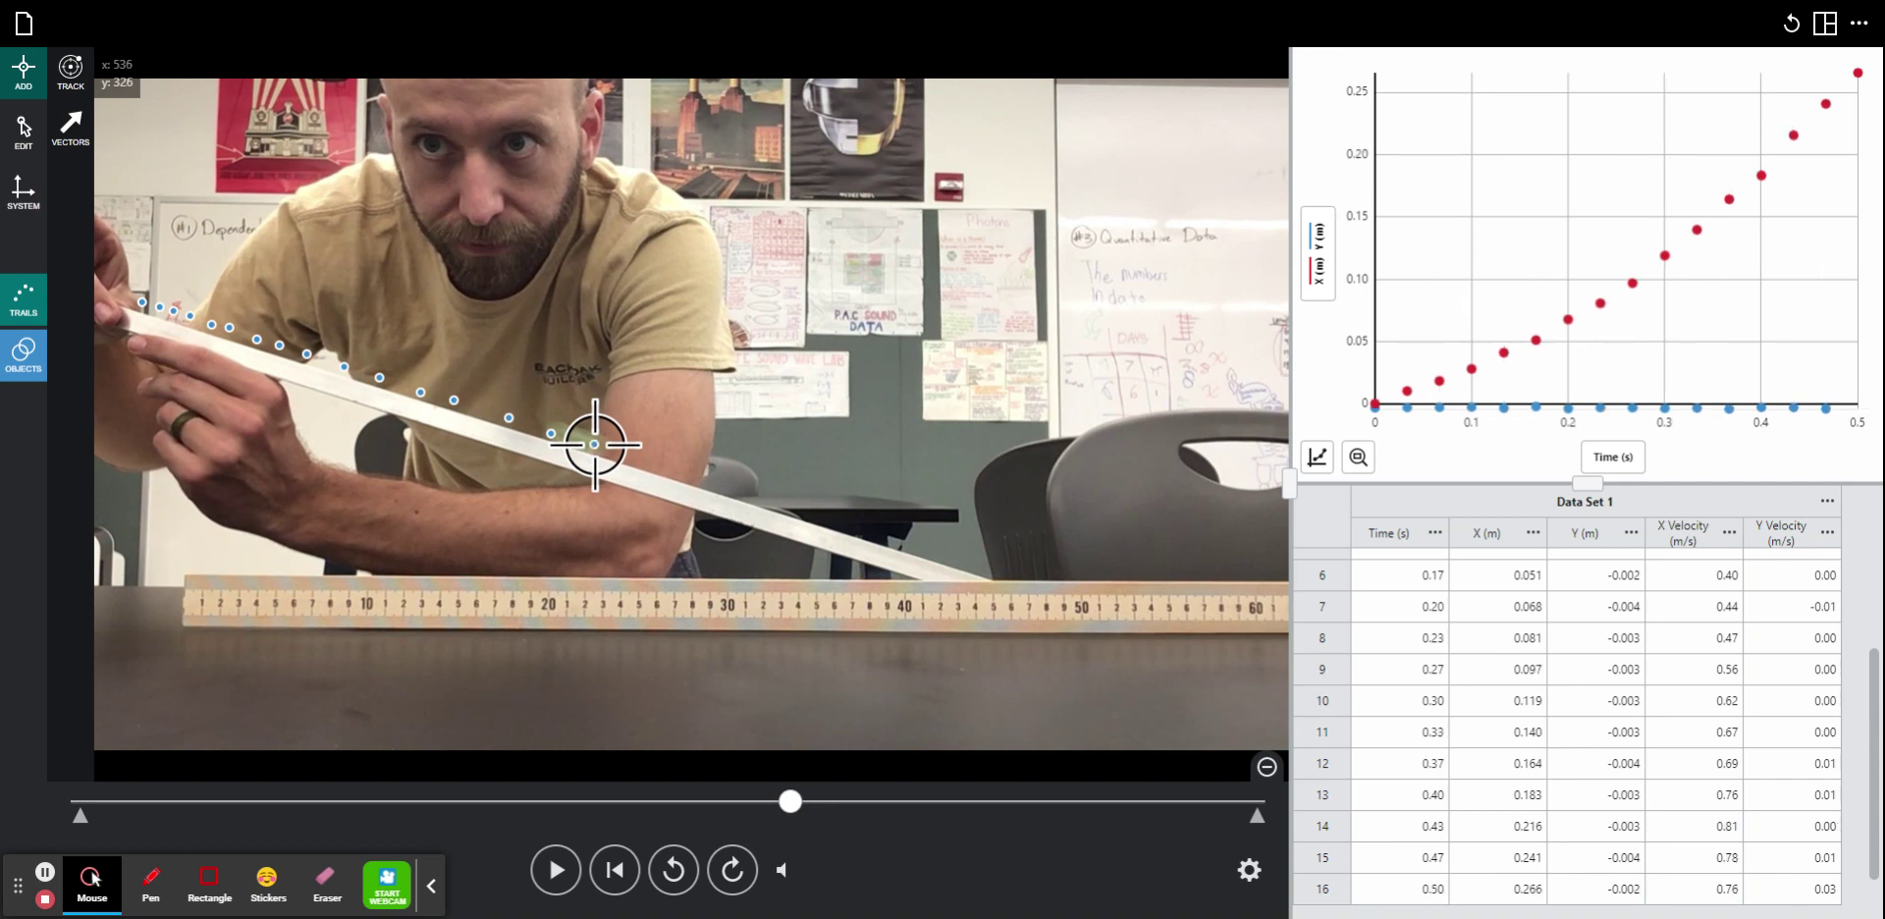
left_click(648, 461)
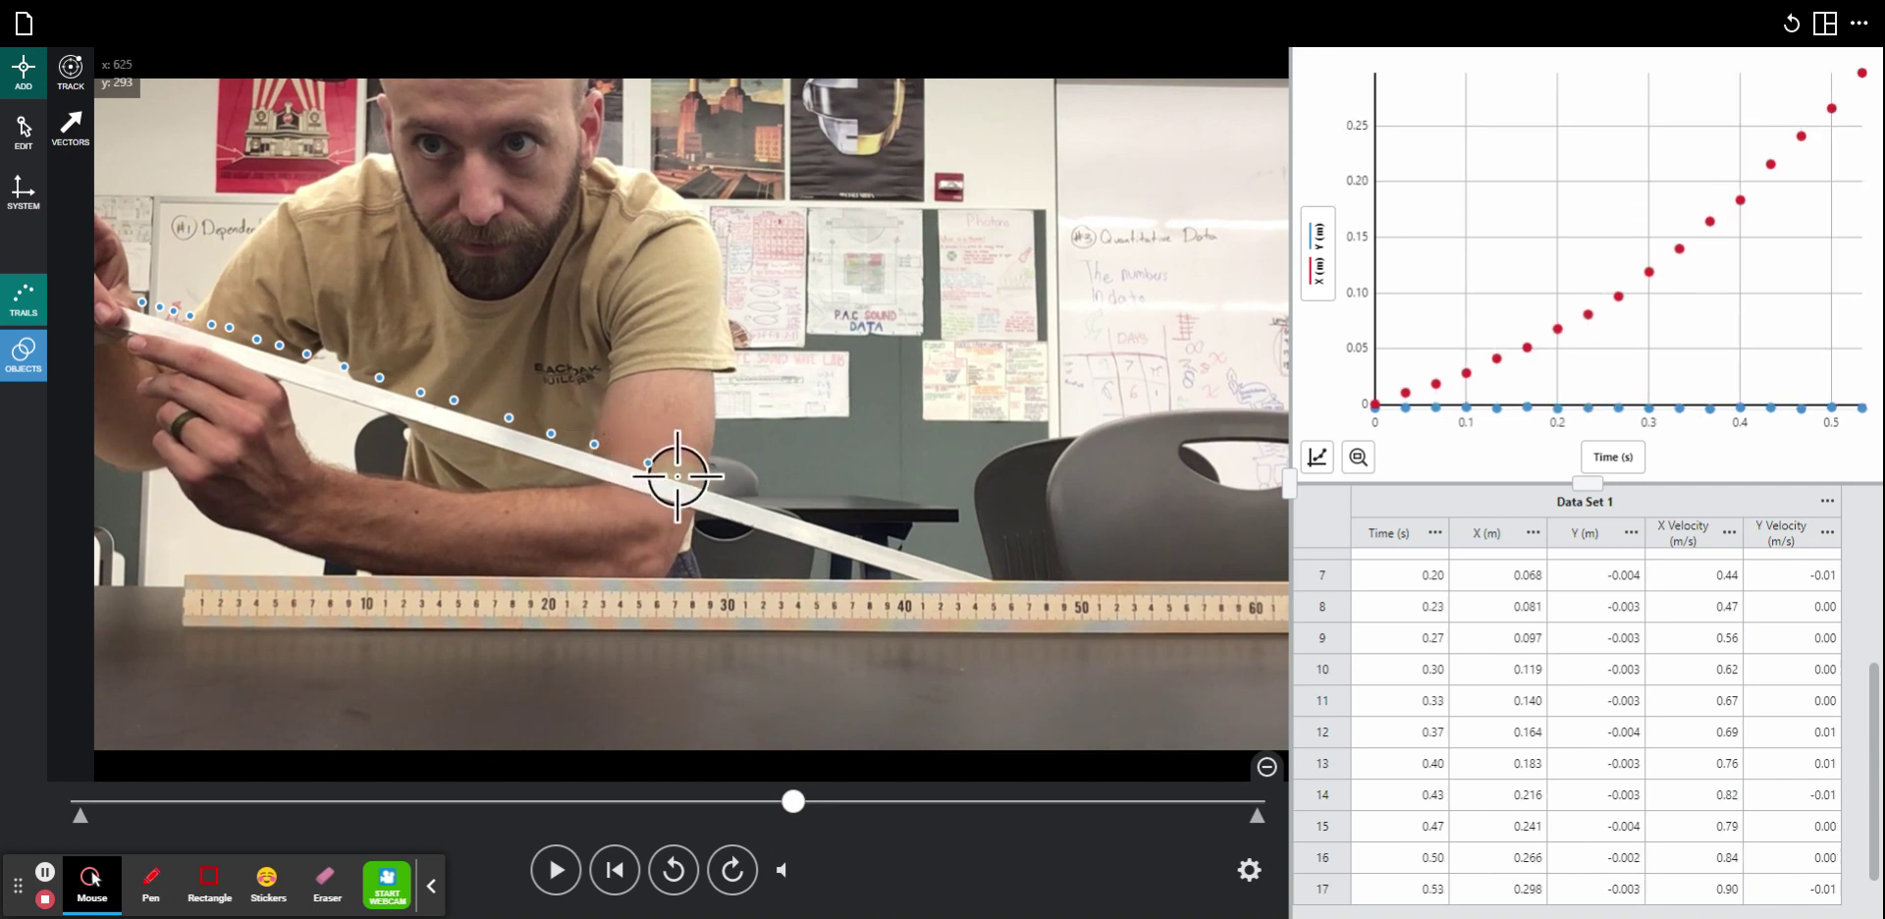
left_click(704, 478)
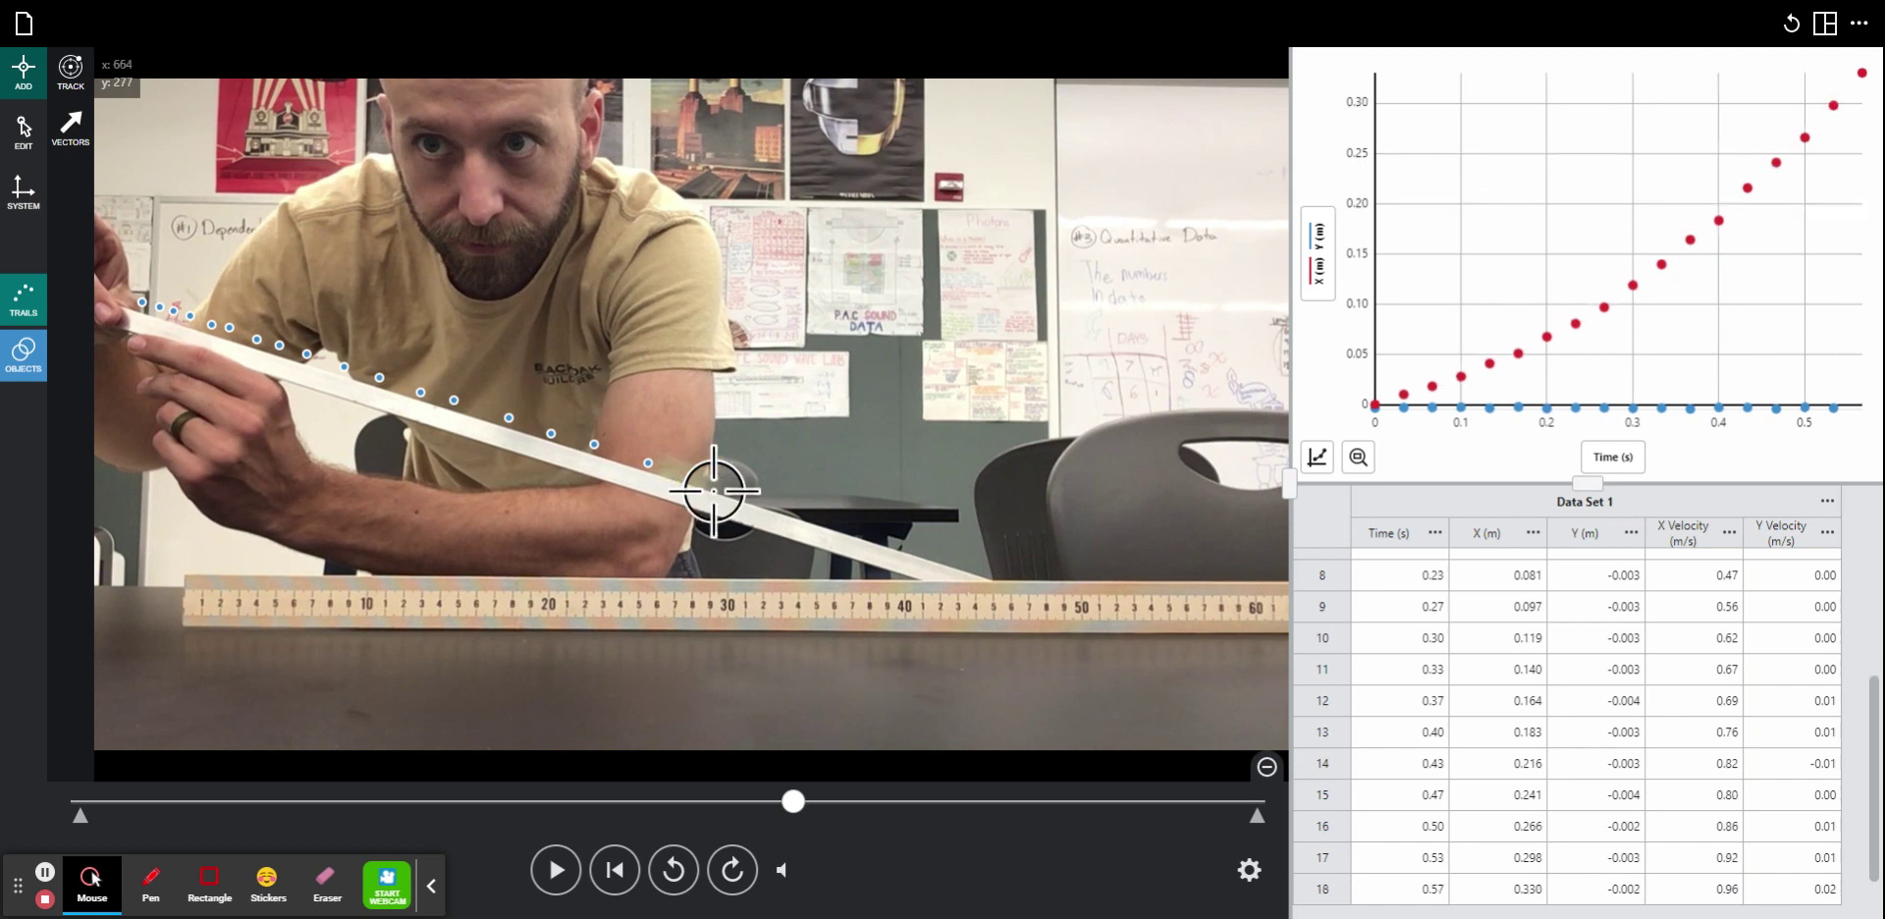
left_click(767, 498)
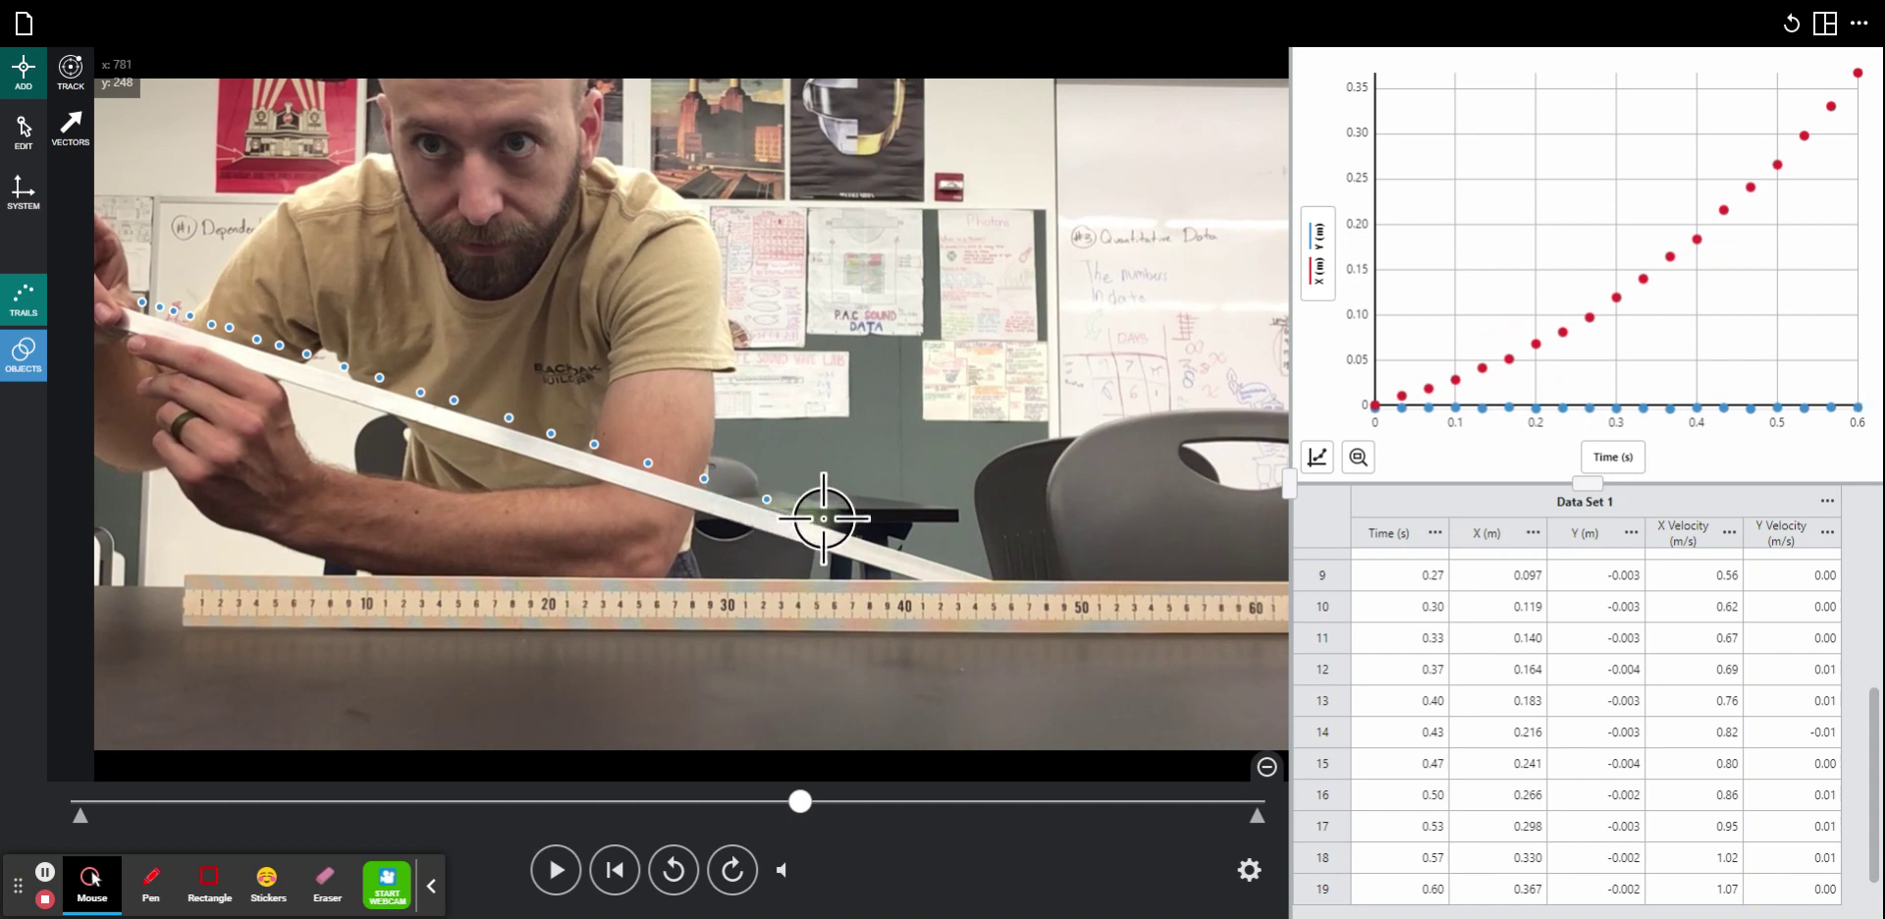
left_click(824, 518)
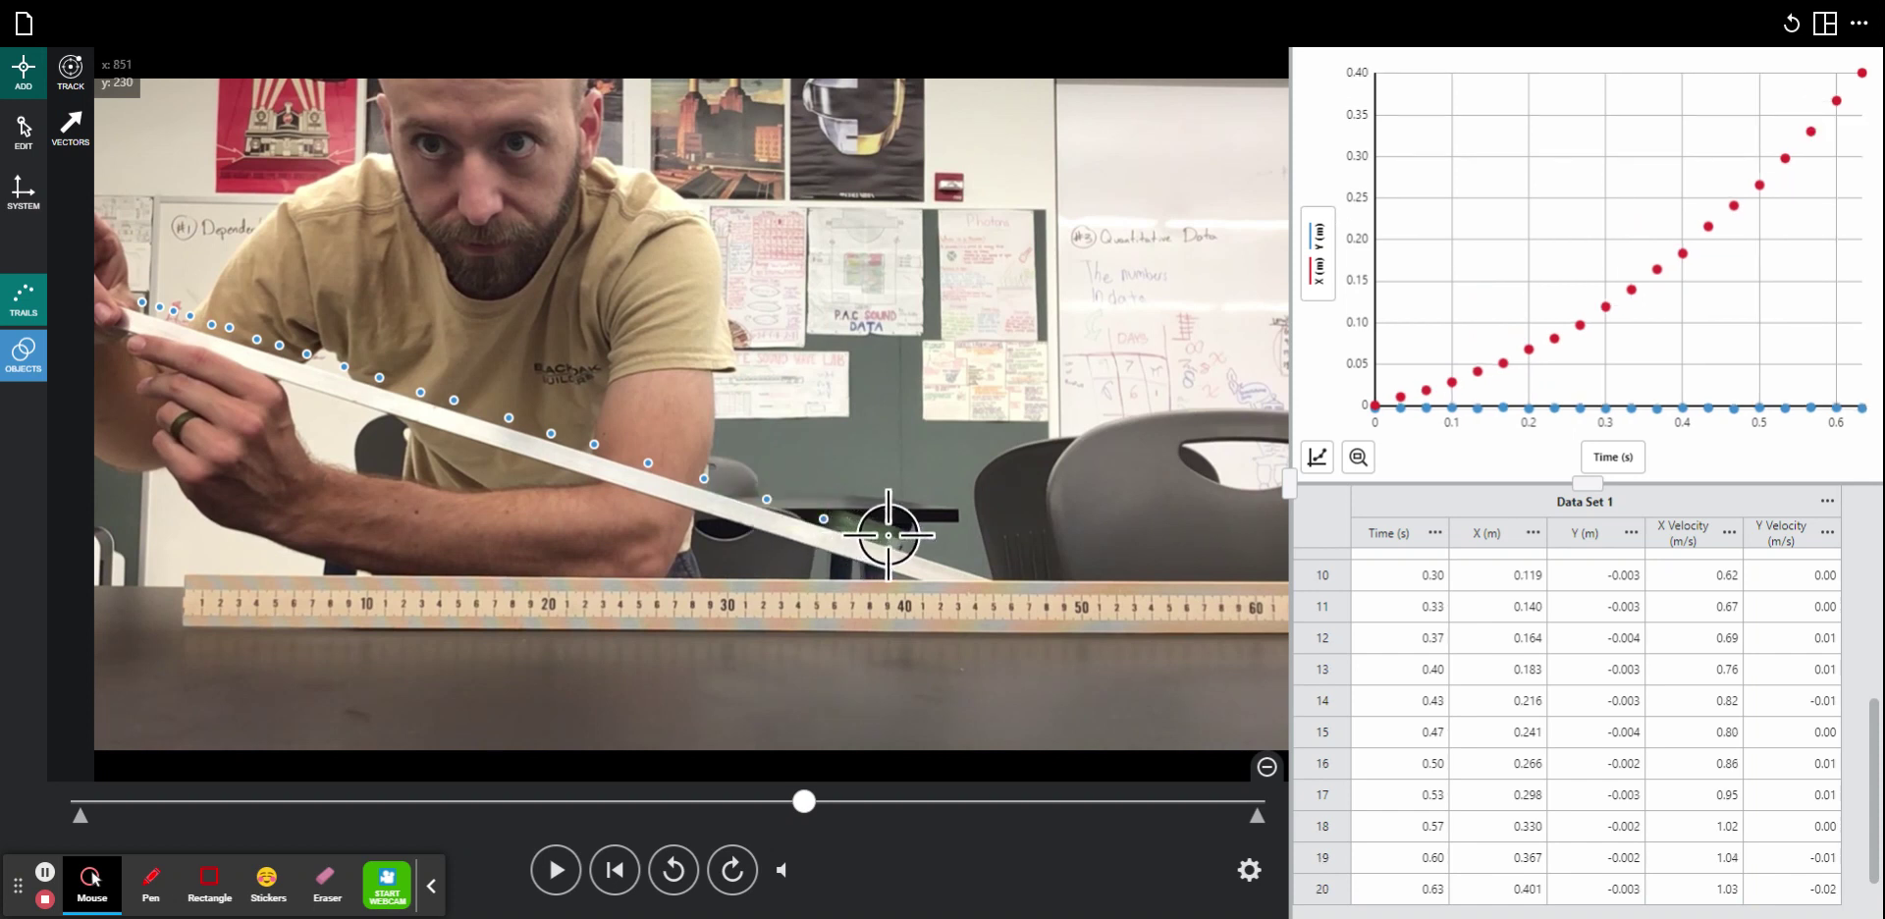
left_click(890, 535)
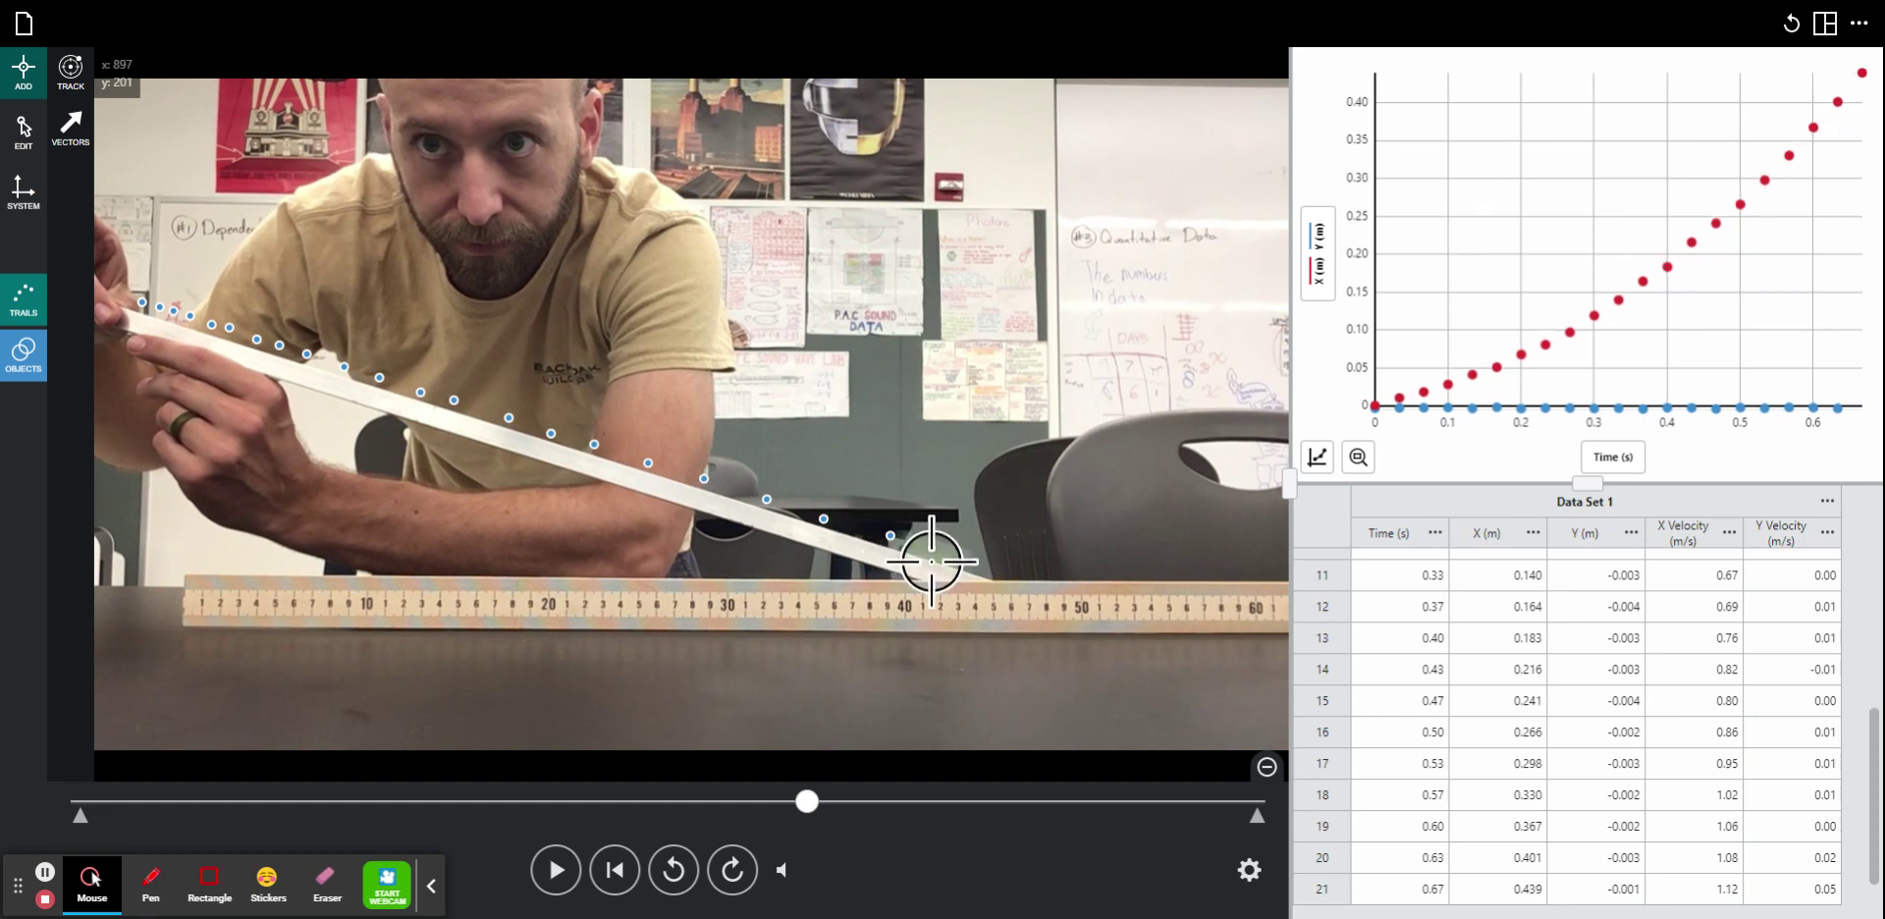
left_click(966, 565)
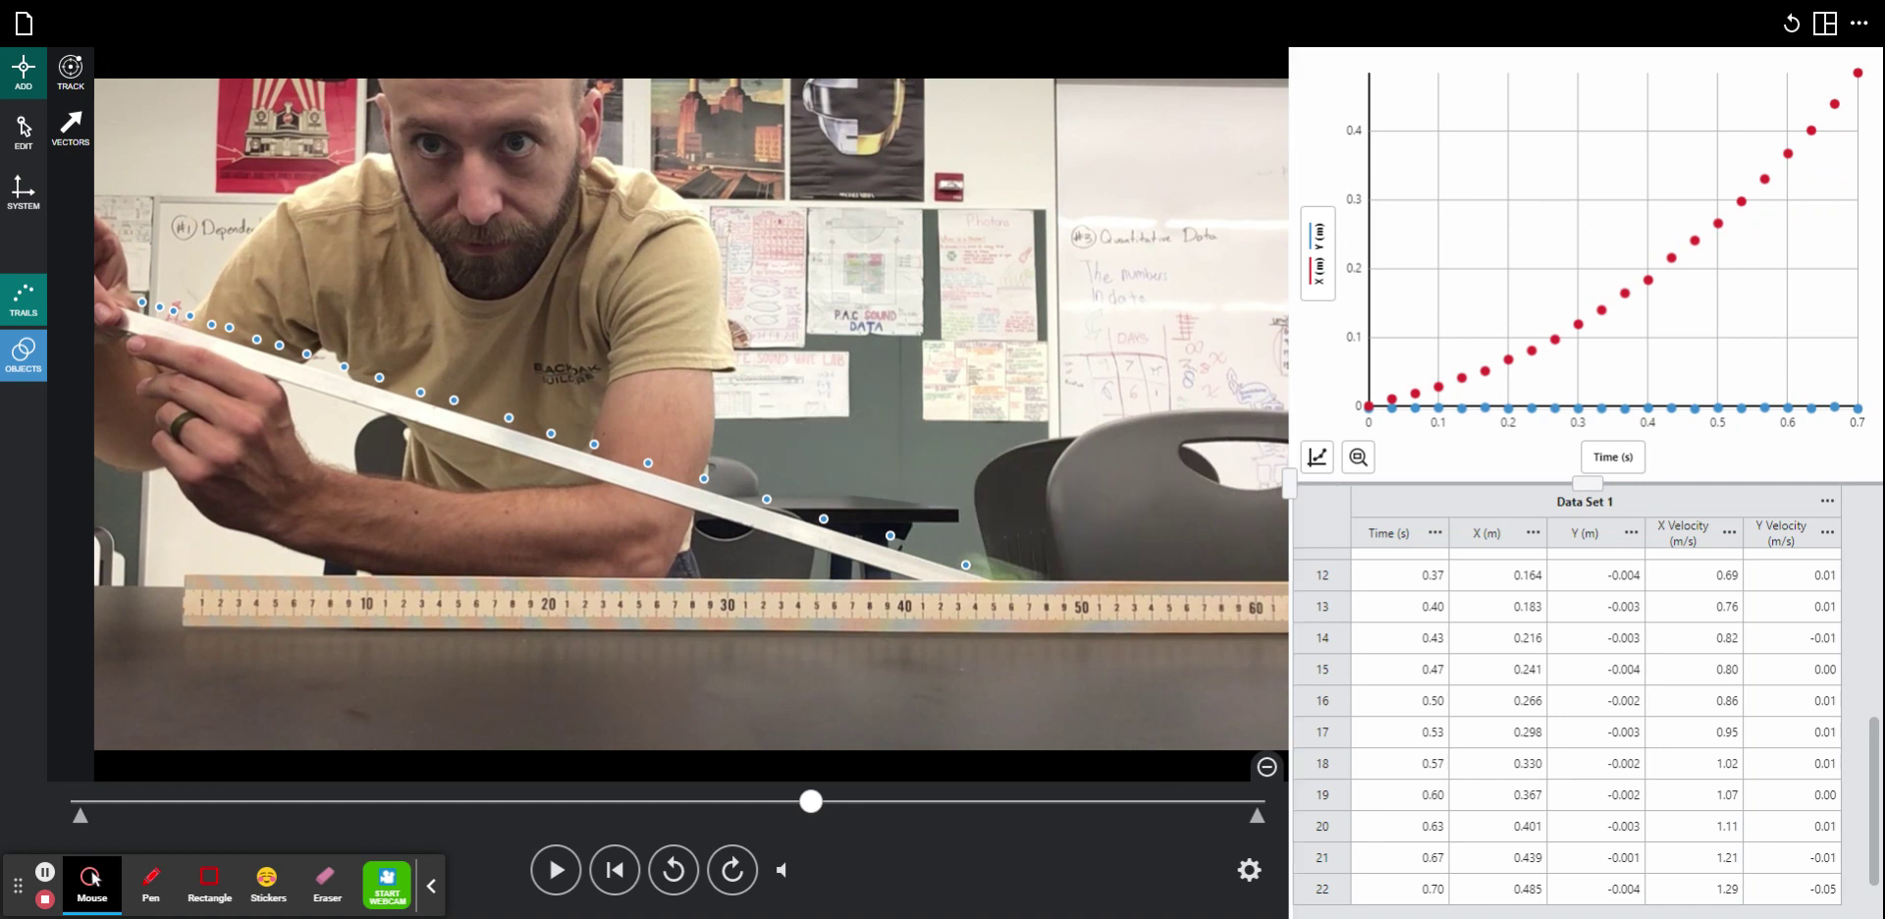
Widen the graph panel and plot X Velocity against time in place of X and Y position.
left_click_drag(1289, 481, 922, 483)
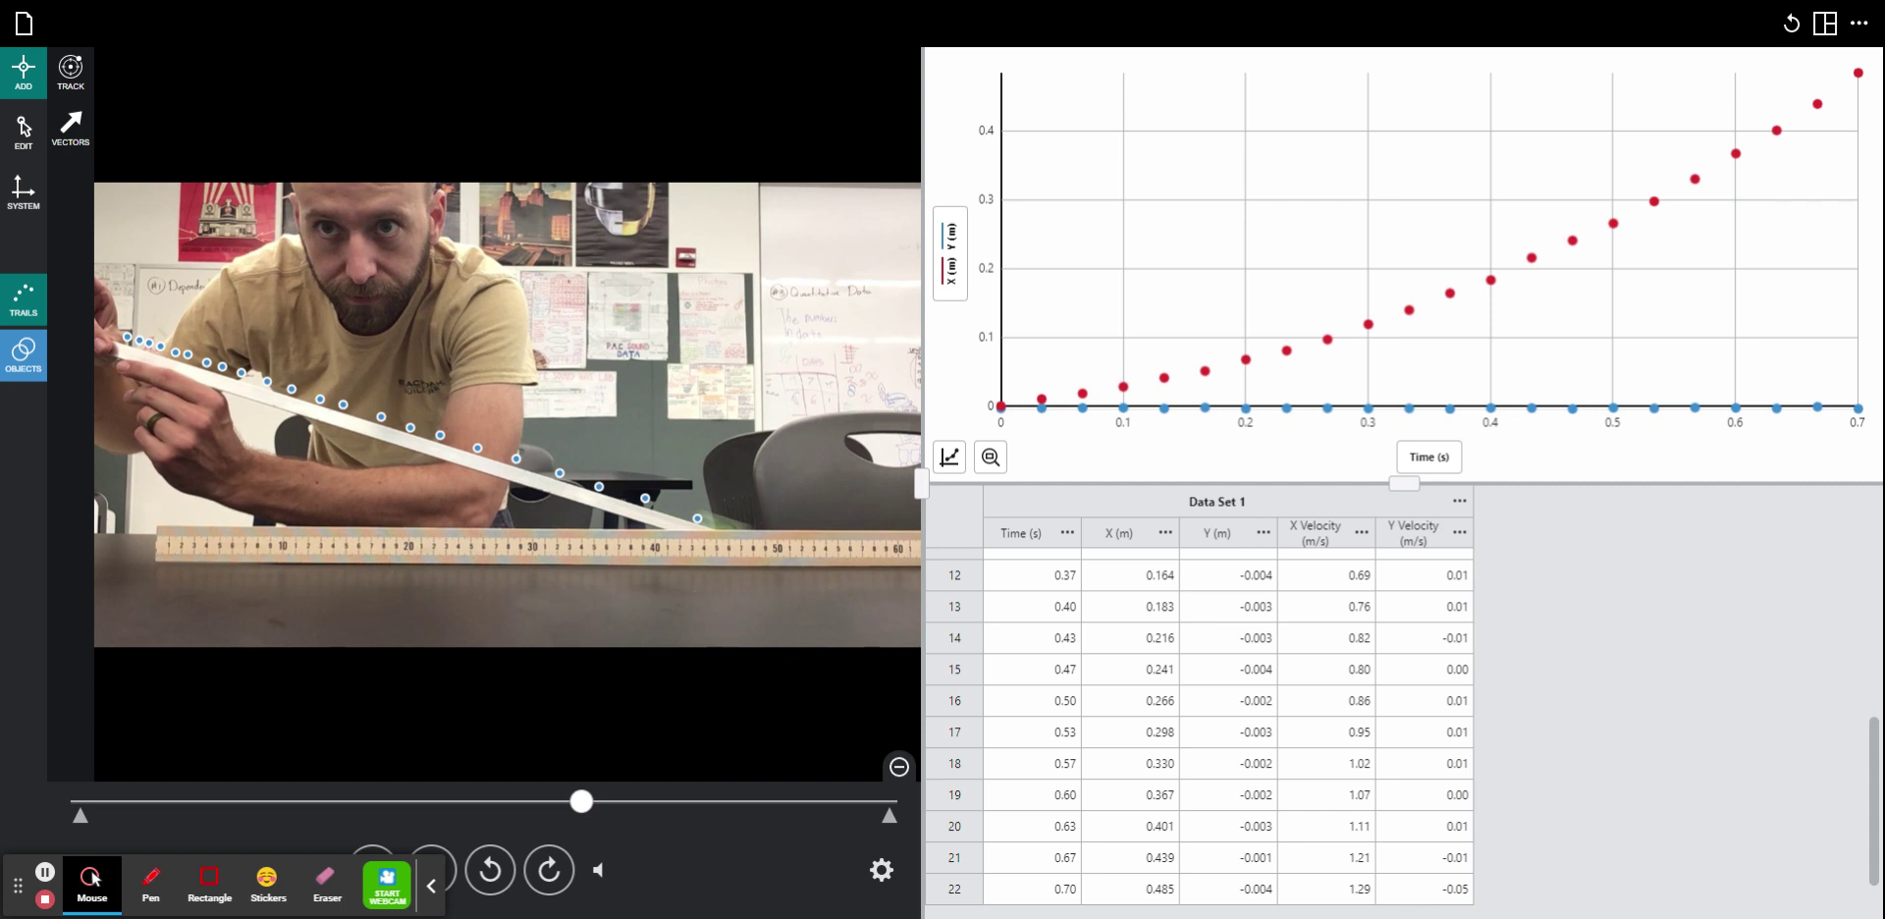
left_click(953, 278)
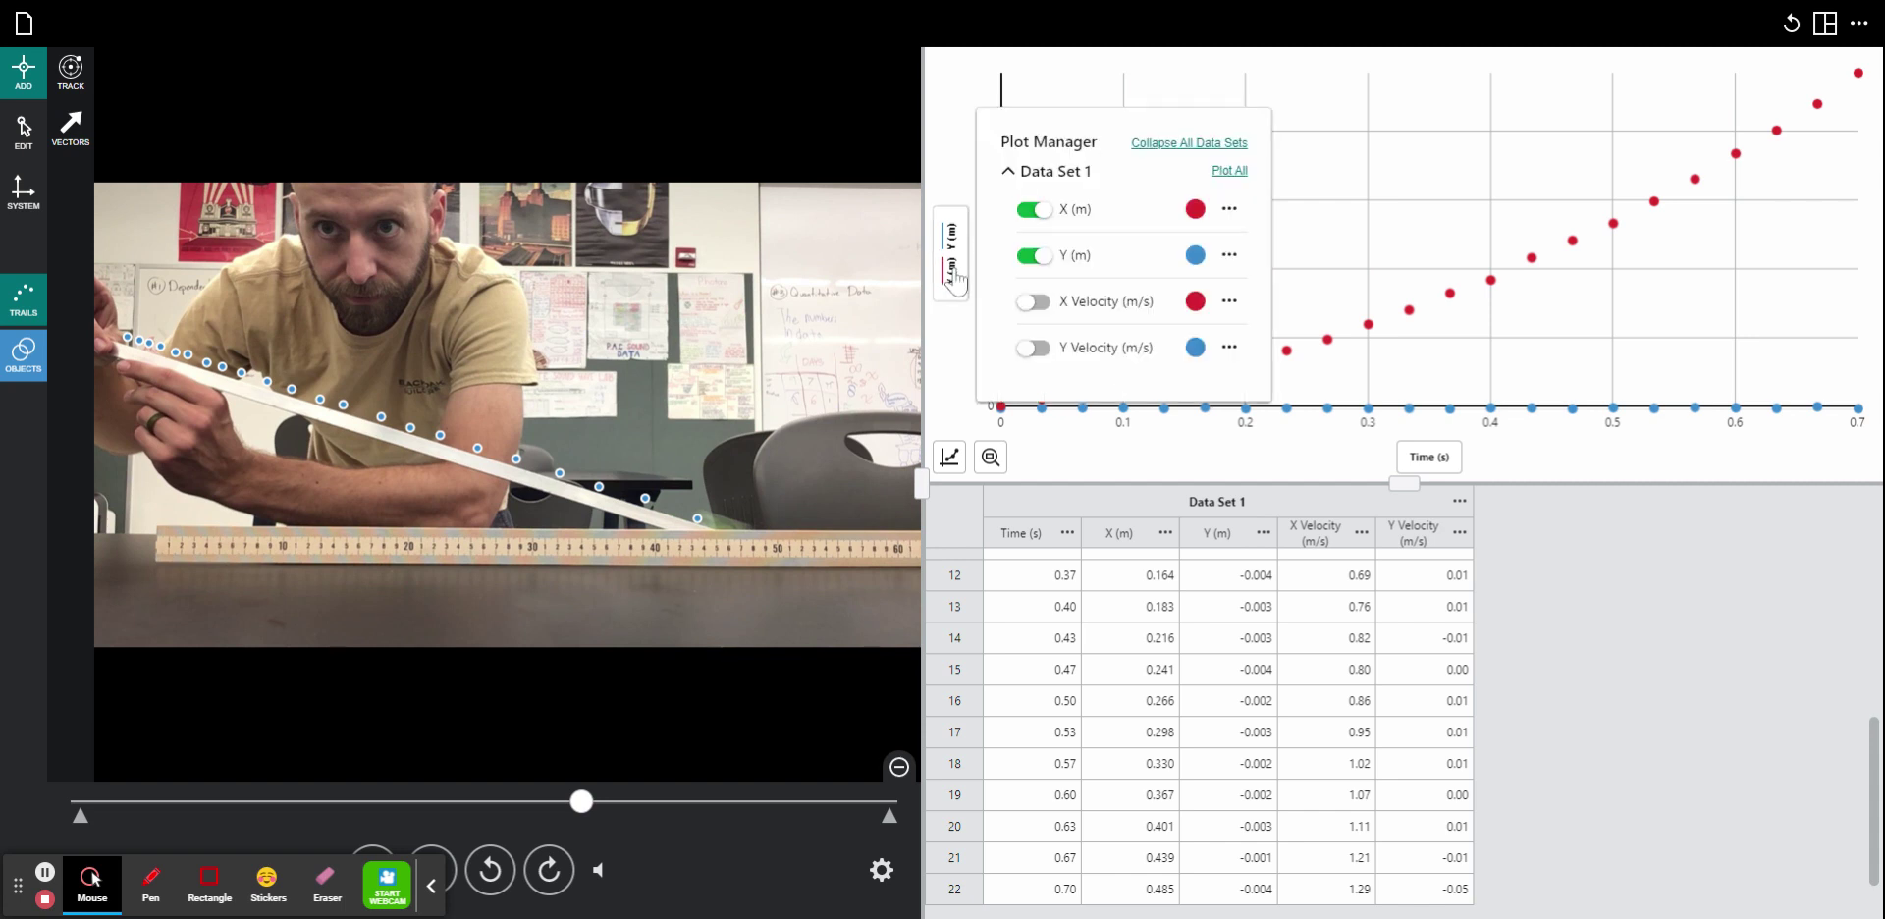
left_click(1034, 256)
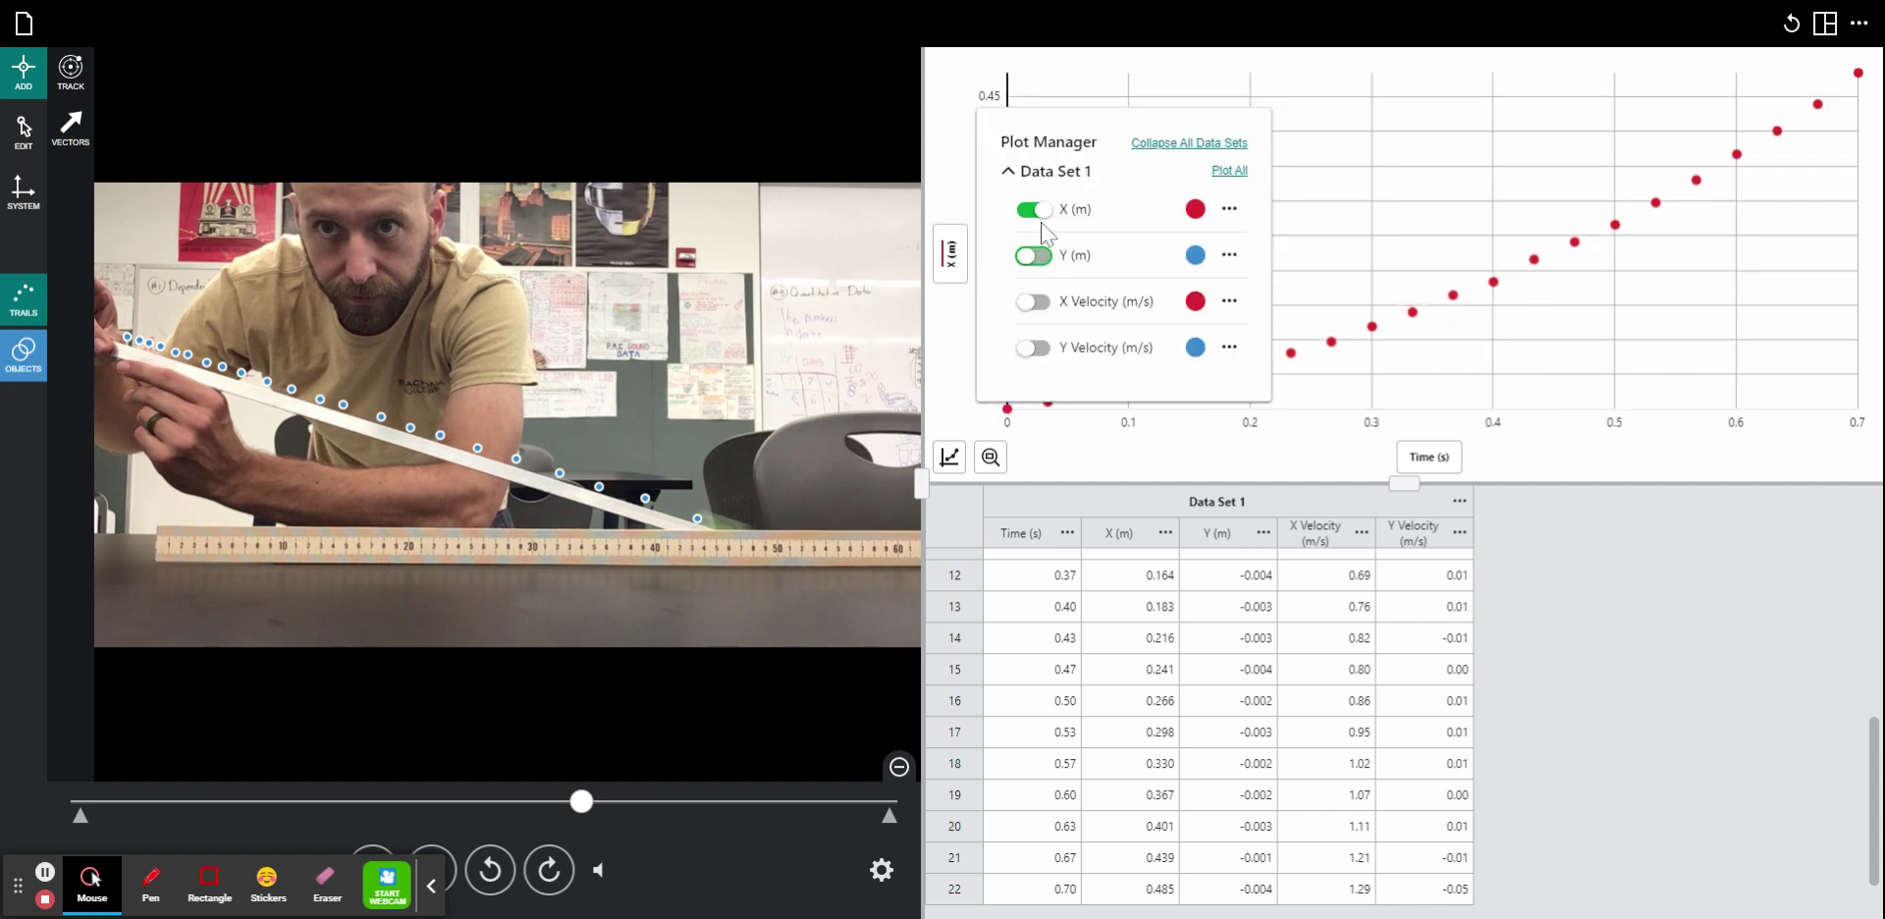
left_click(1033, 209)
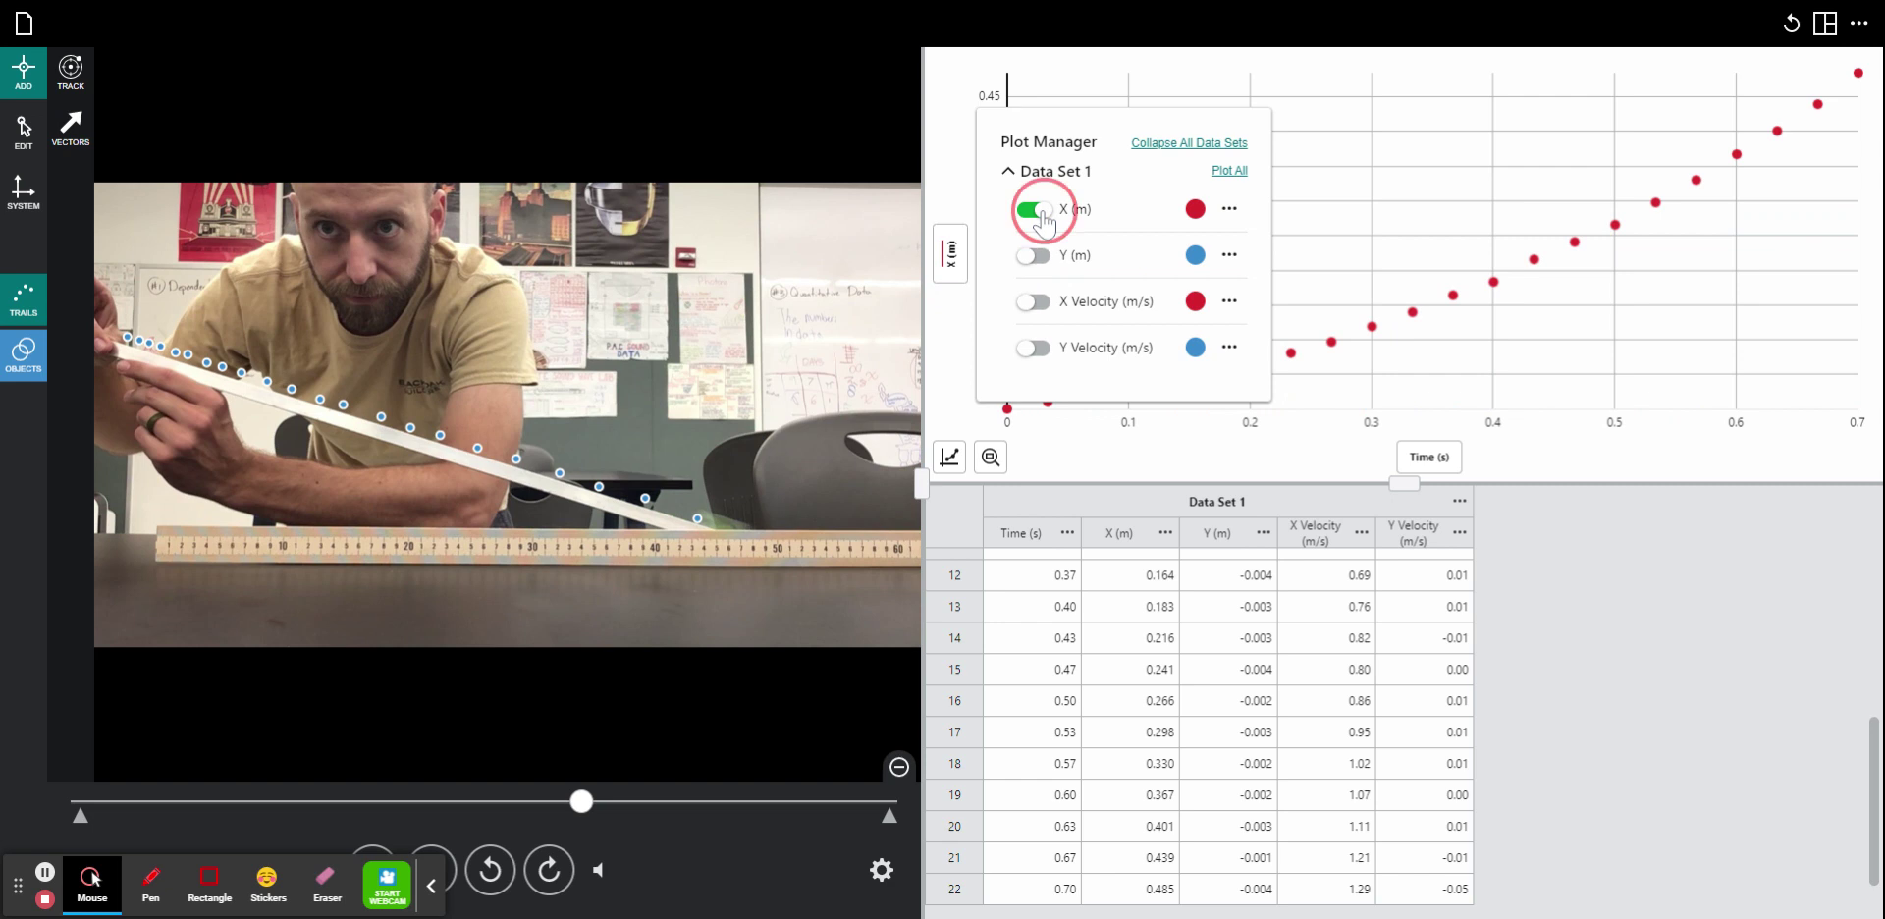
left_click(1037, 310)
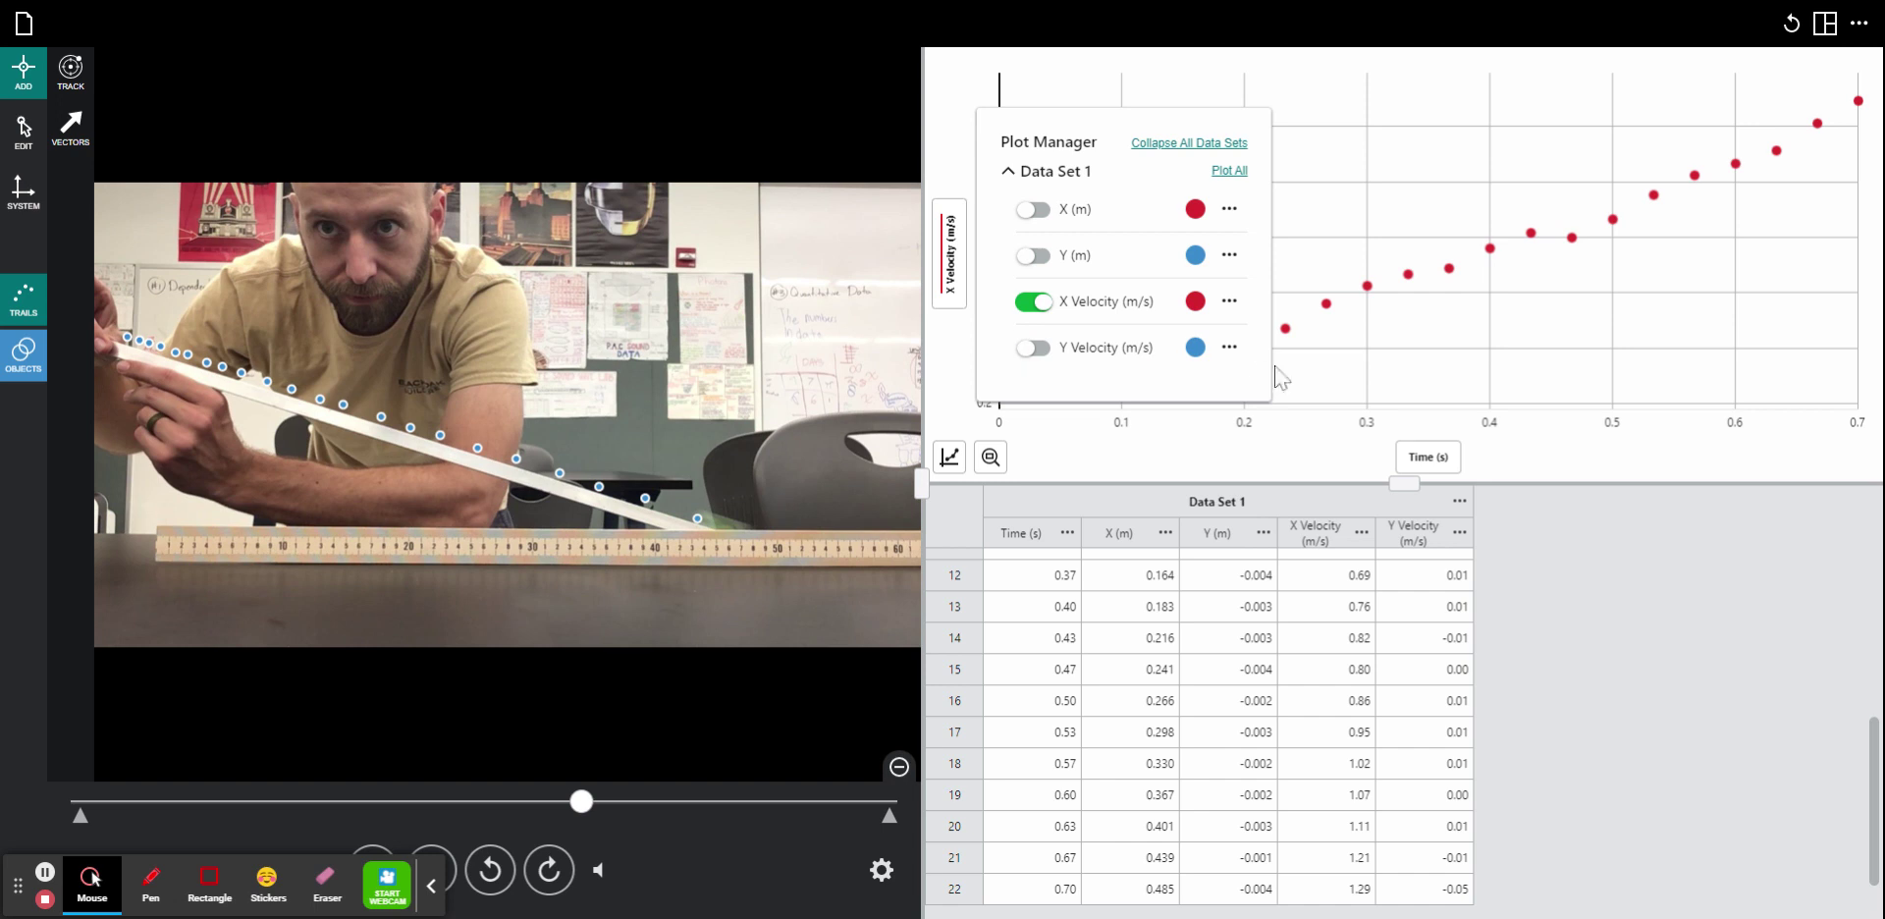
left_click(1367, 286)
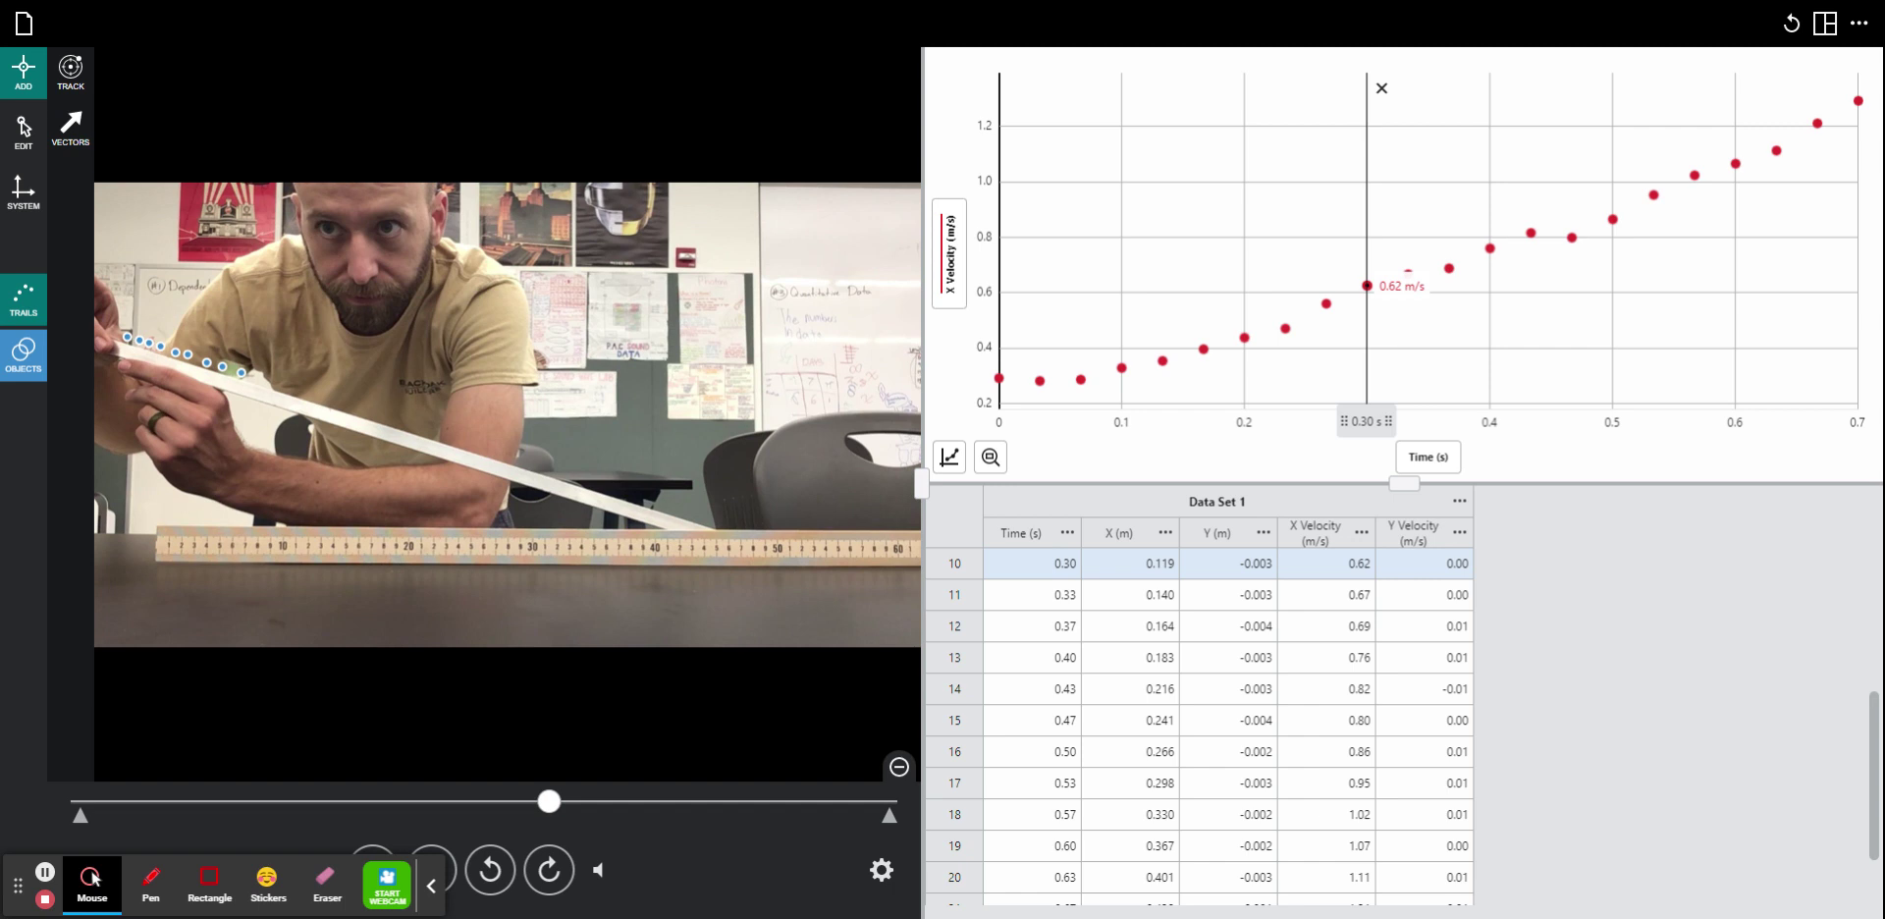
Apply a linear mx + b fit to the X velocity data from 0.03 to 0.70 s.
left_click_drag(1039, 379, 1846, 306)
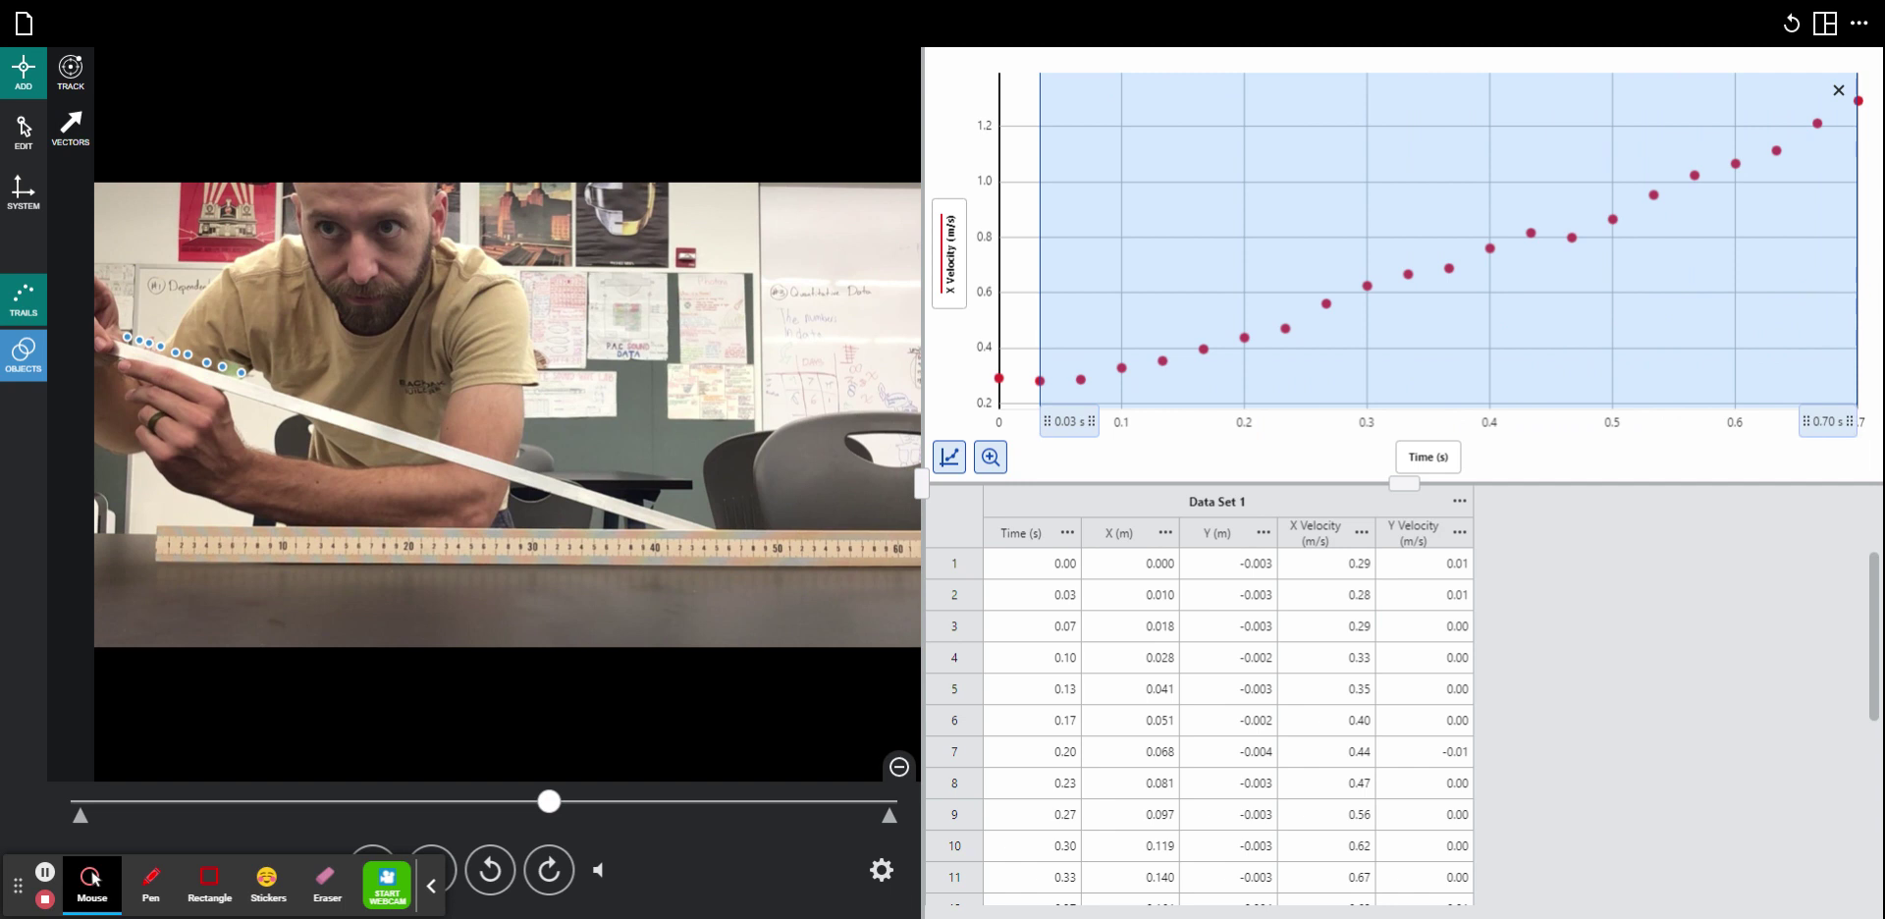
left_click(949, 458)
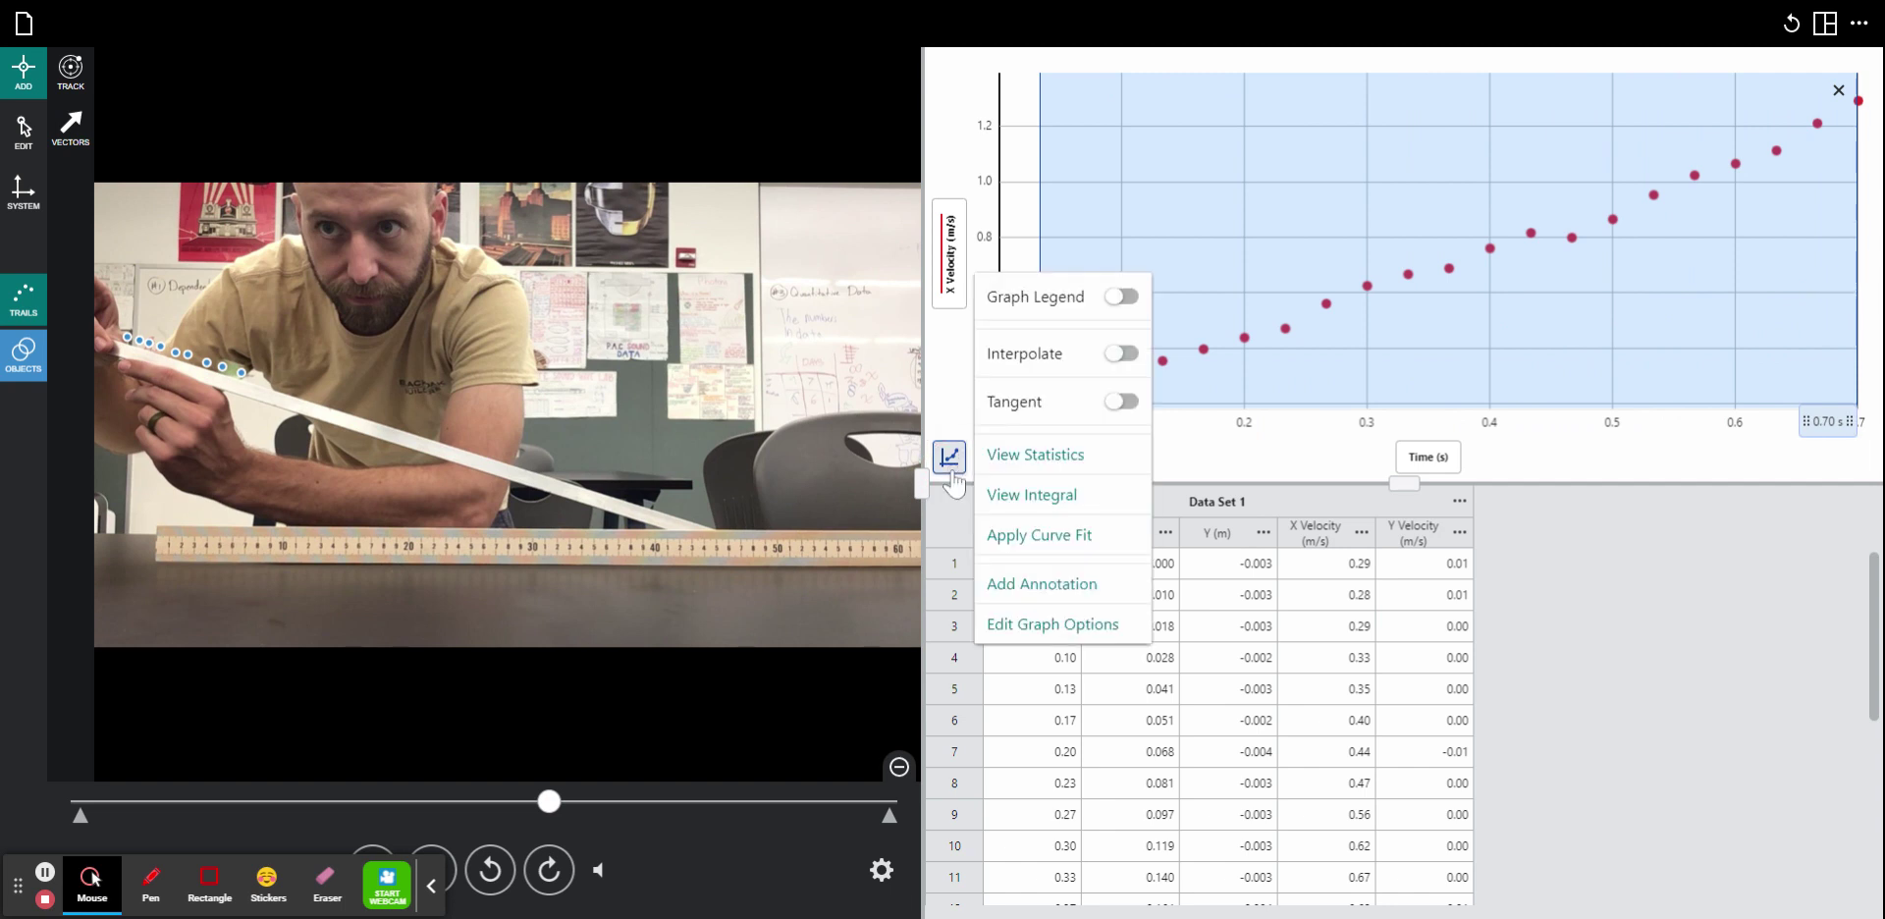
left_click(1037, 536)
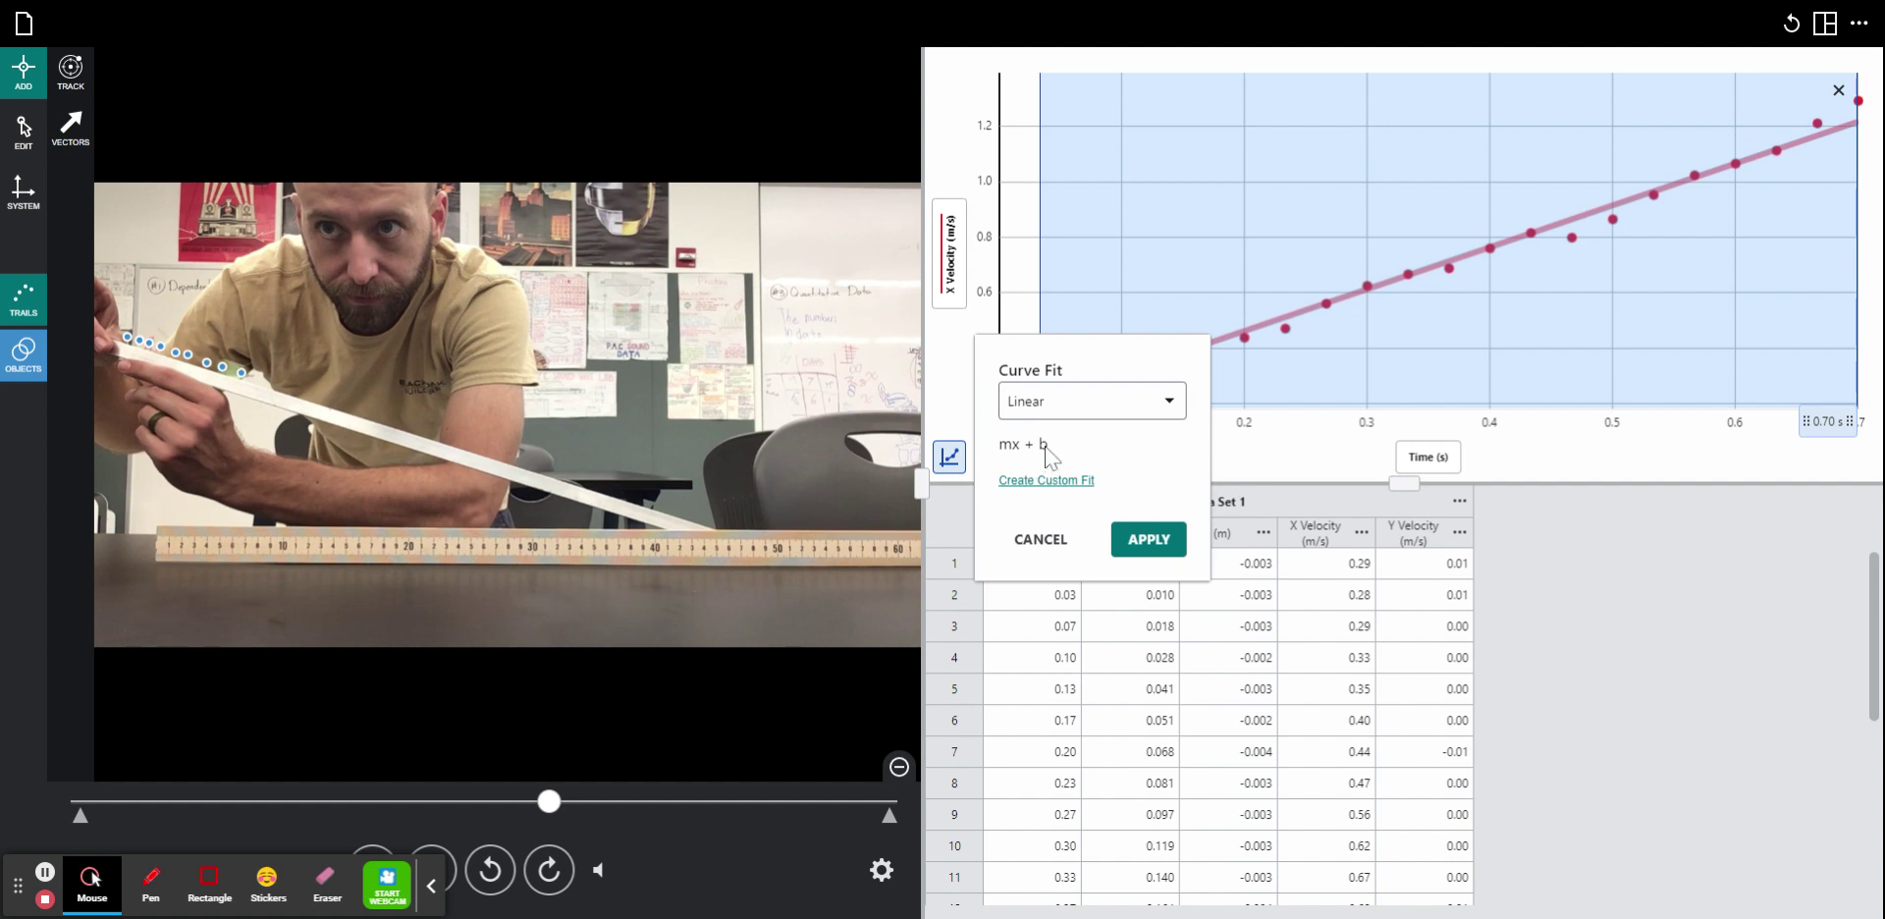
left_click(1155, 543)
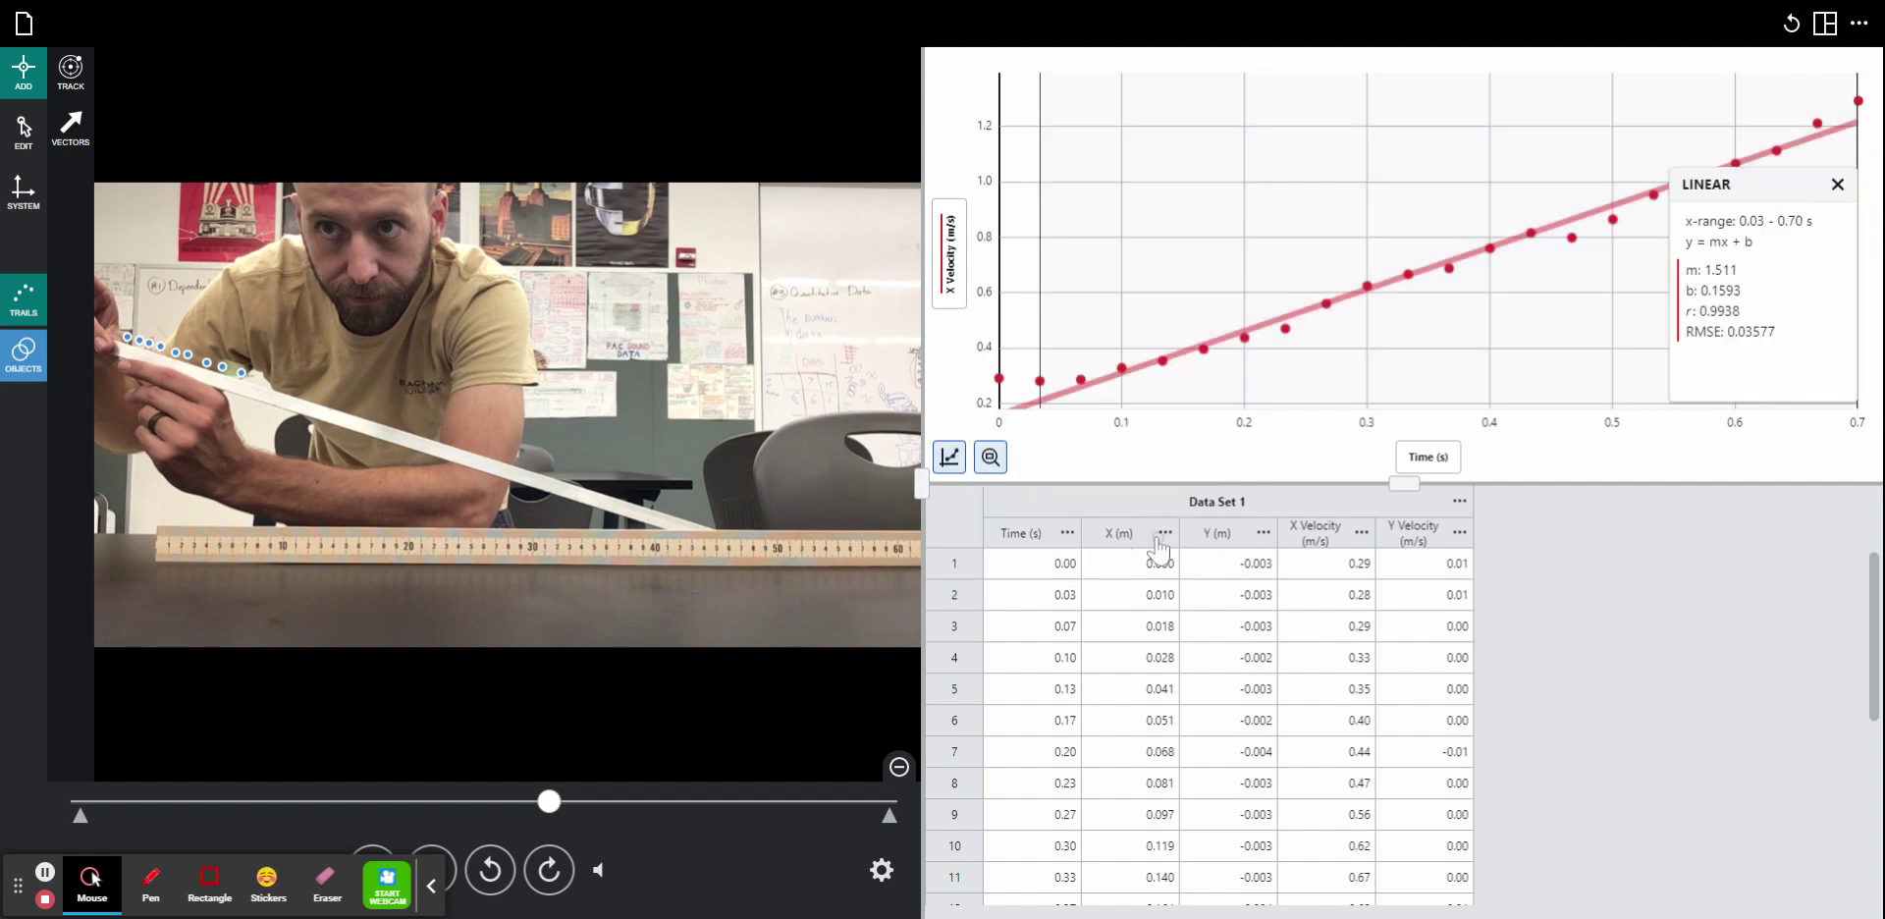
Drag the LINEAR fit results box a little lower on the graph.
left_click(1728, 183)
left_click_drag(1728, 183, 1728, 226)
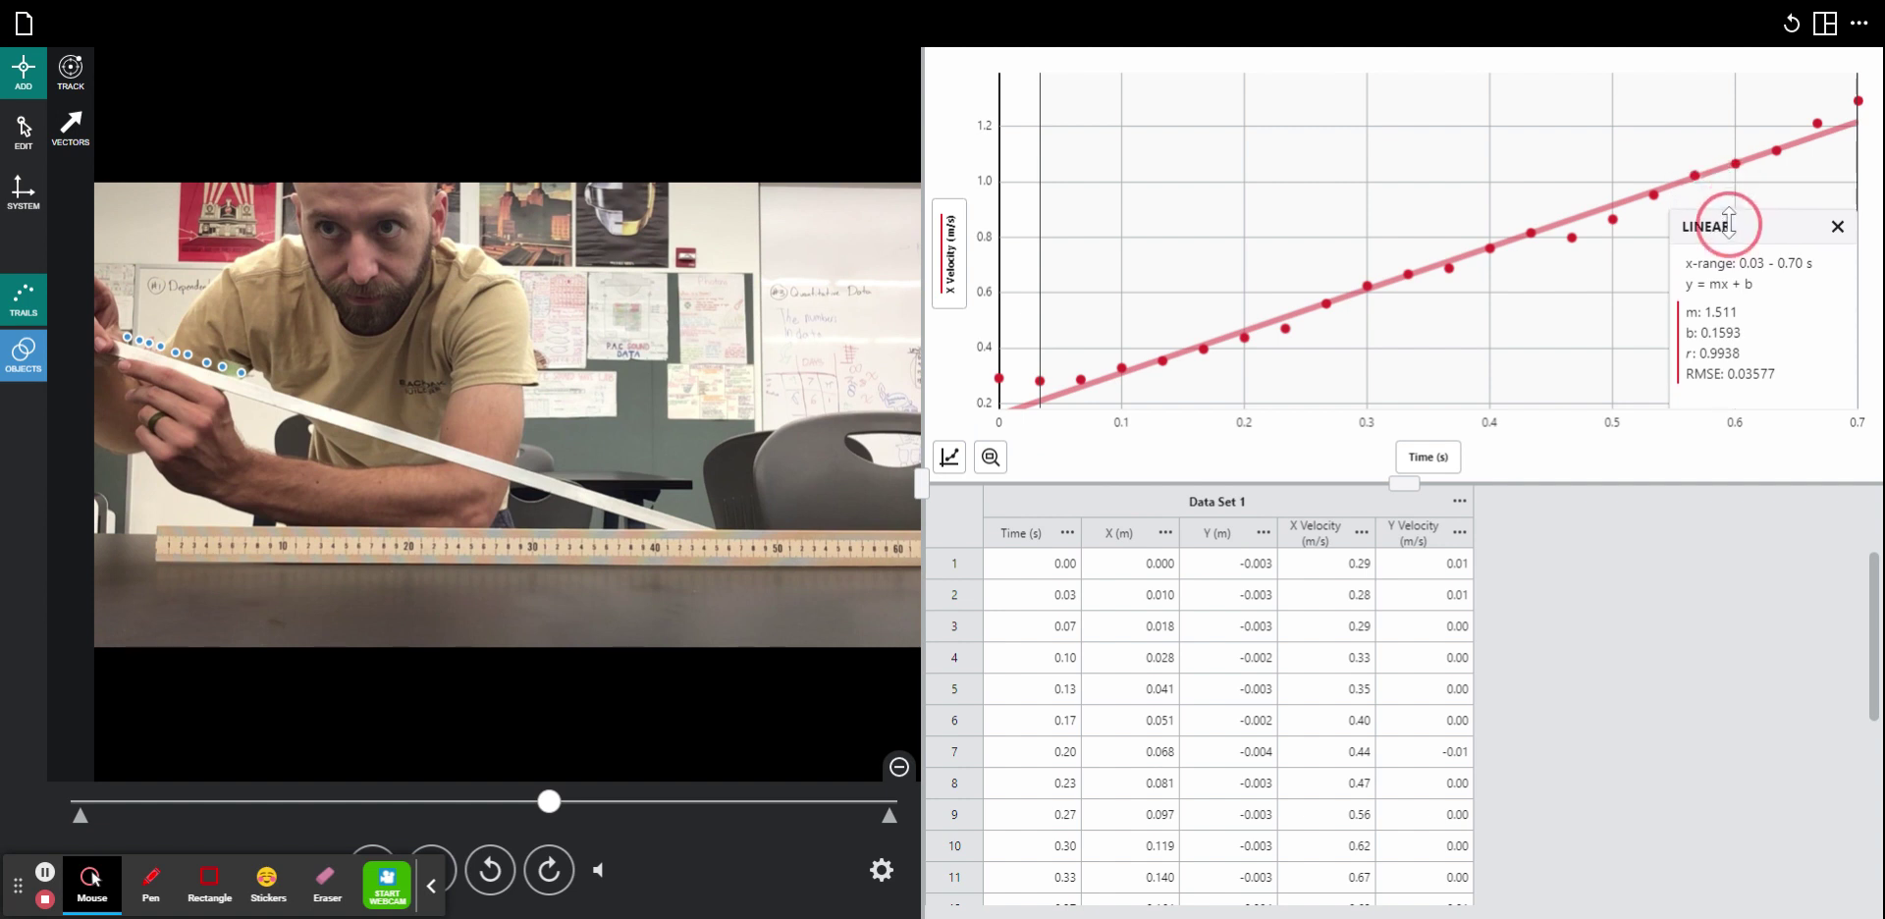